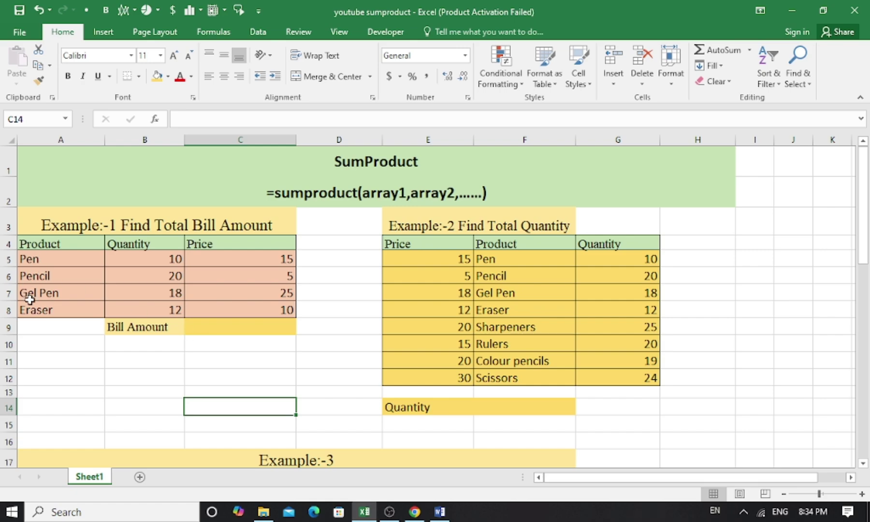
Multiply the Pen quantity by its price in cell D5 with the formula =B5*C5.
left_click_drag(176, 261, 180, 311)
left_click_drag(245, 257, 247, 309)
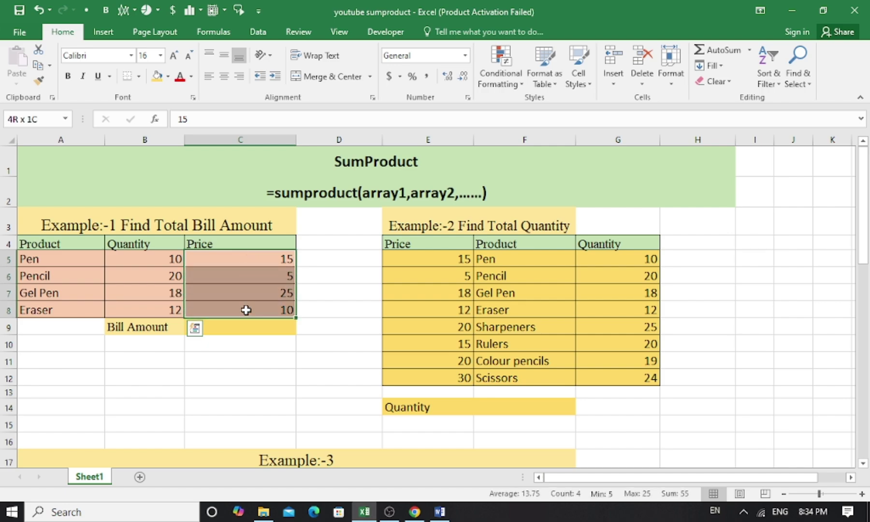
left_click(323, 261)
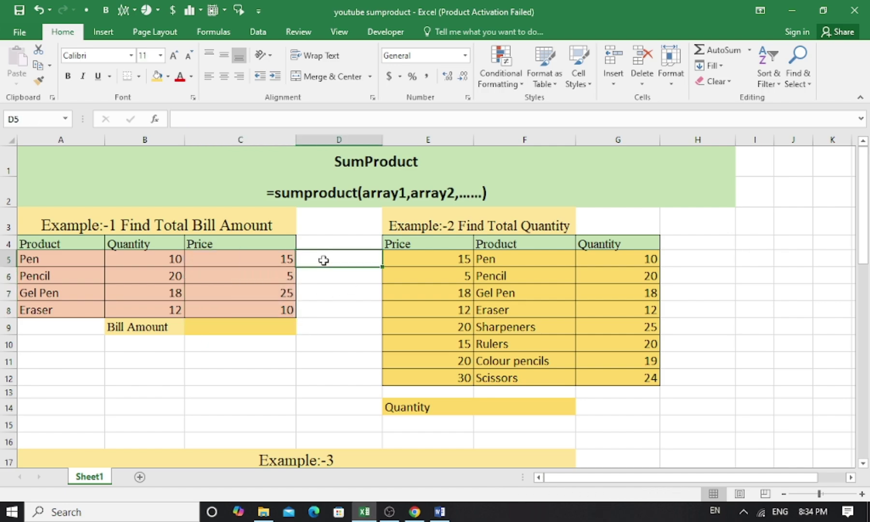
type("=")
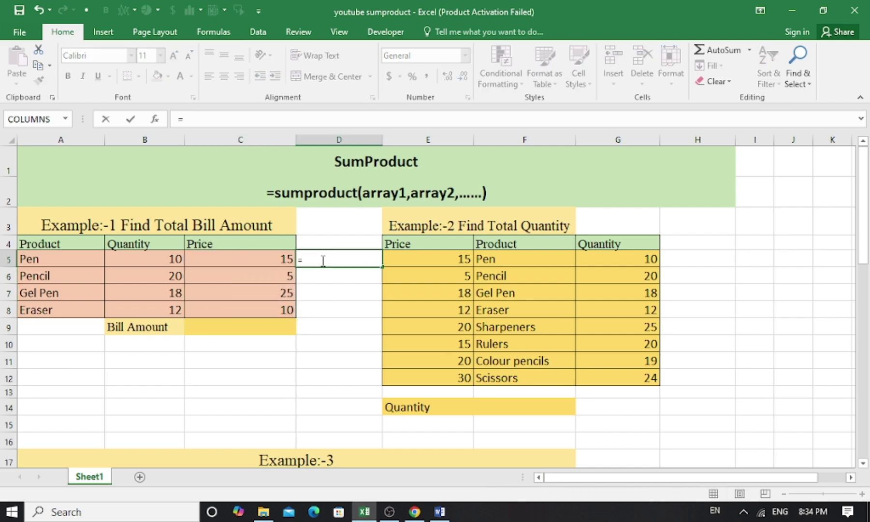
left_click(169, 259)
type("*")
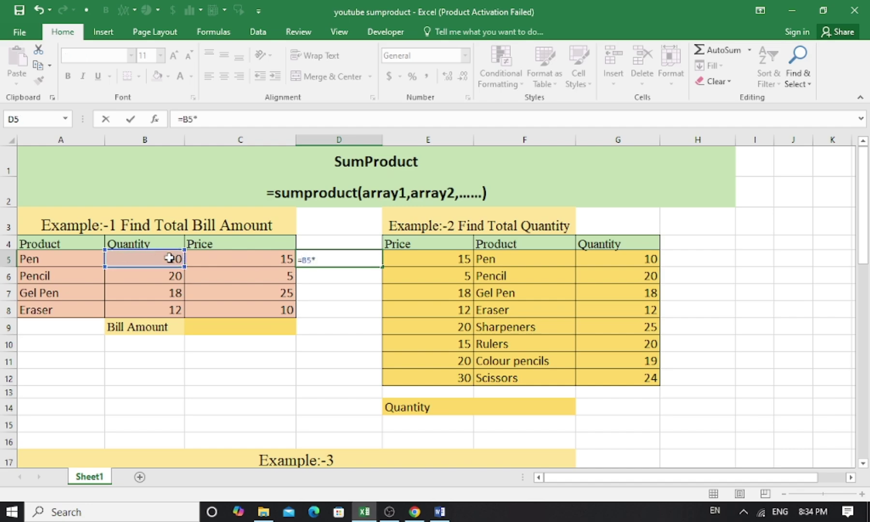
left_click(222, 261)
key("Return")
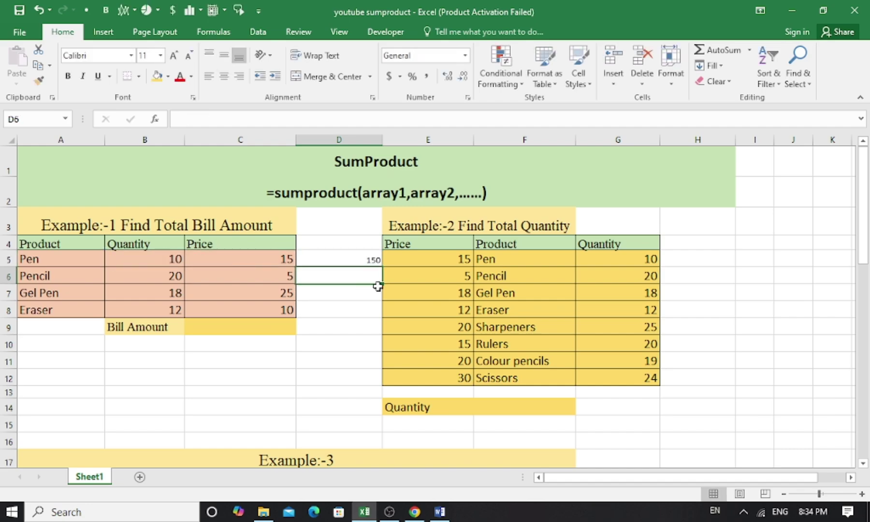
Fill the D5 product formula down to D8 and total the amounts in D9 with =SUM(D5:D8).
left_click(357, 260)
left_click_drag(383, 267, 382, 314)
left_click(366, 331)
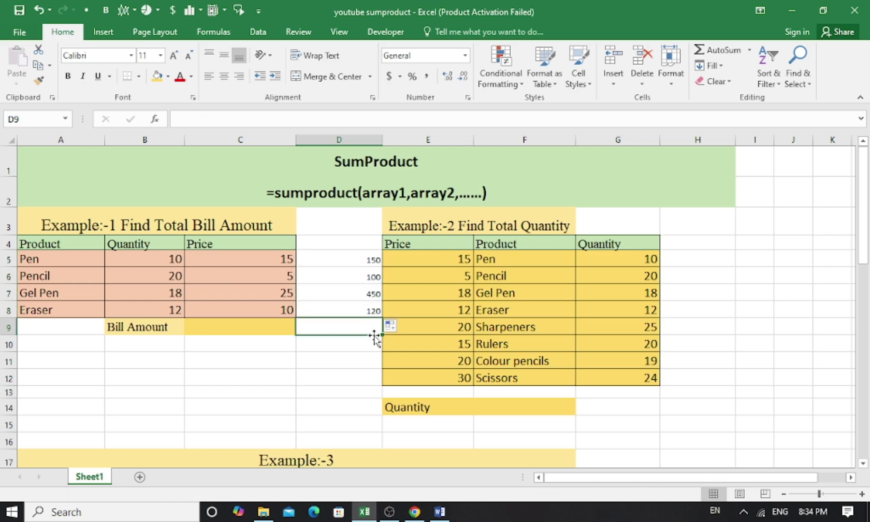
left_click(708, 51)
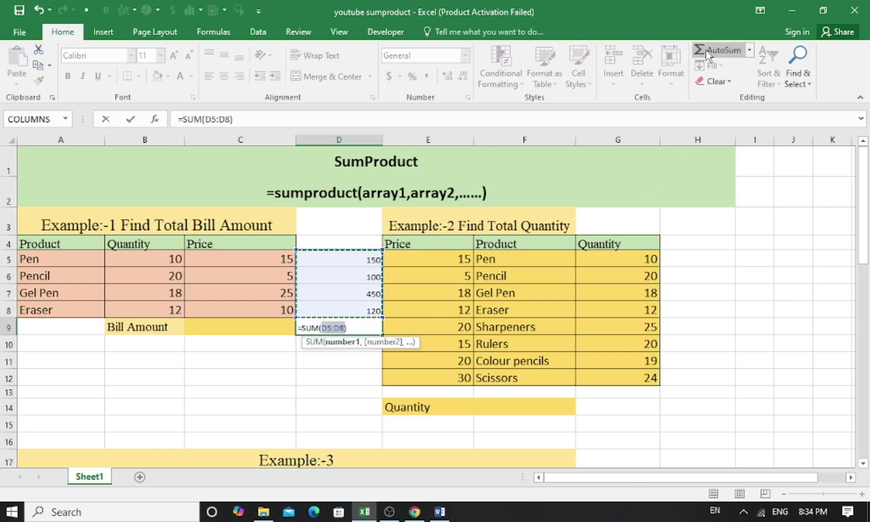
key("Return")
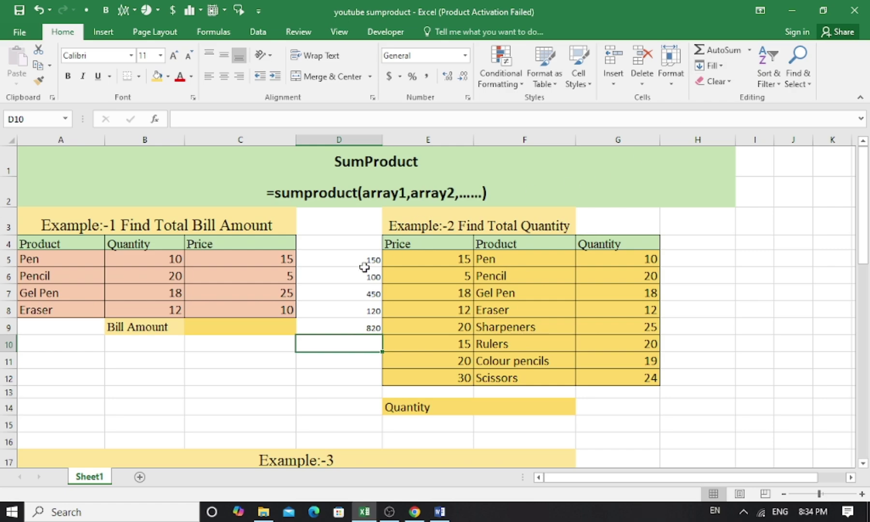
Clear the helper calculations from cells D5:D9.
left_click_drag(359, 260, 367, 327)
key("Delete")
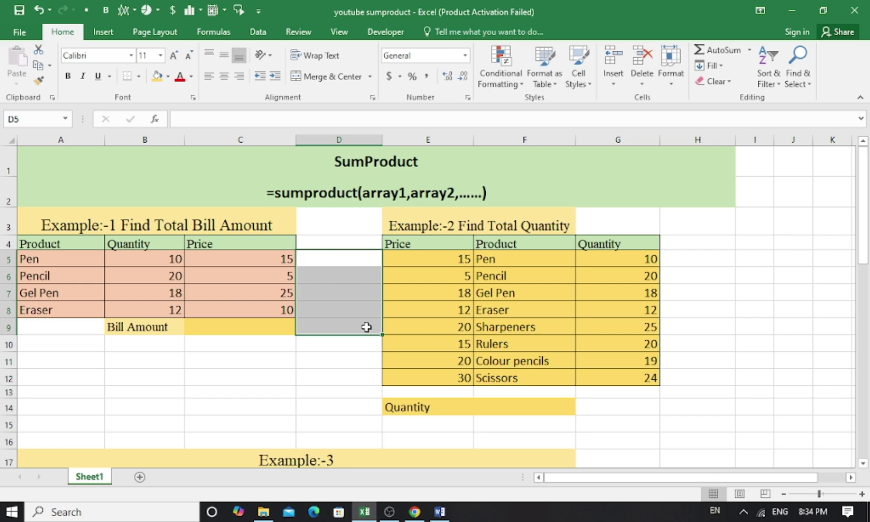
Calculate the Example 1 Bill Amount in C9 with =SUMPRODUCT(B5:B8,C5:C8), multiplying quantities by prices.
left_click(230, 330)
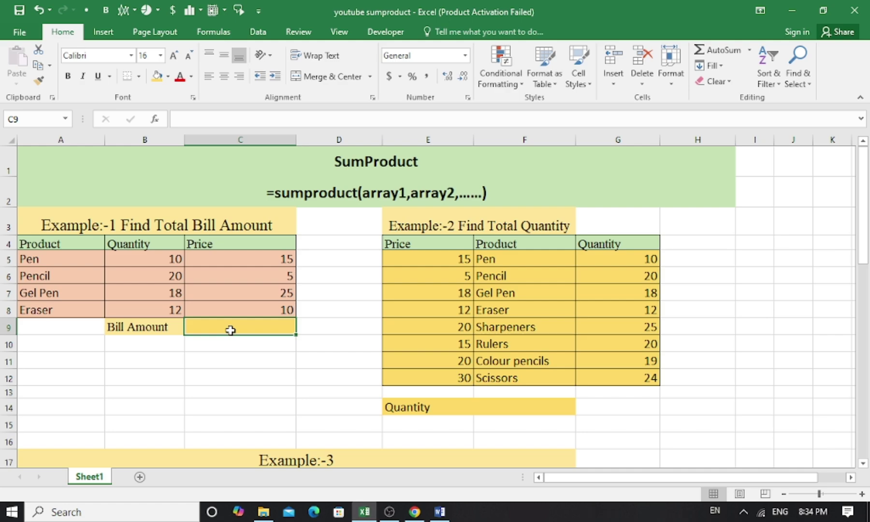
type("=su")
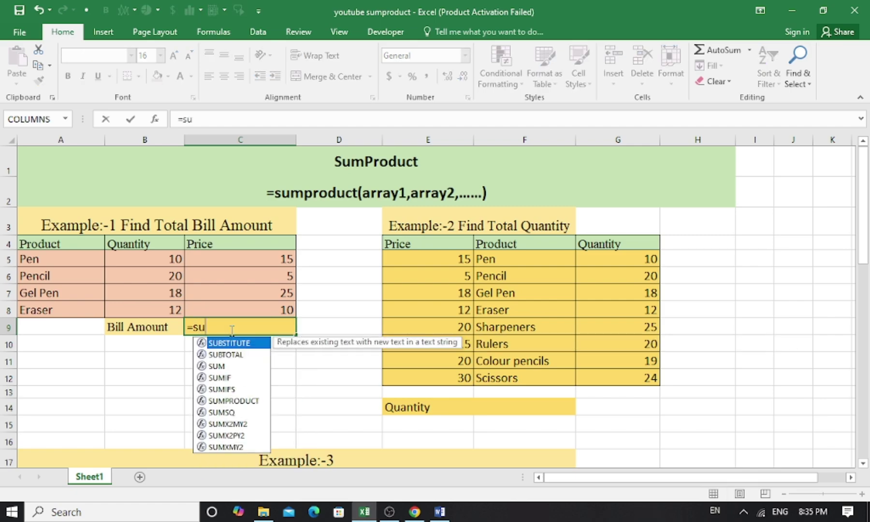
type("mpro")
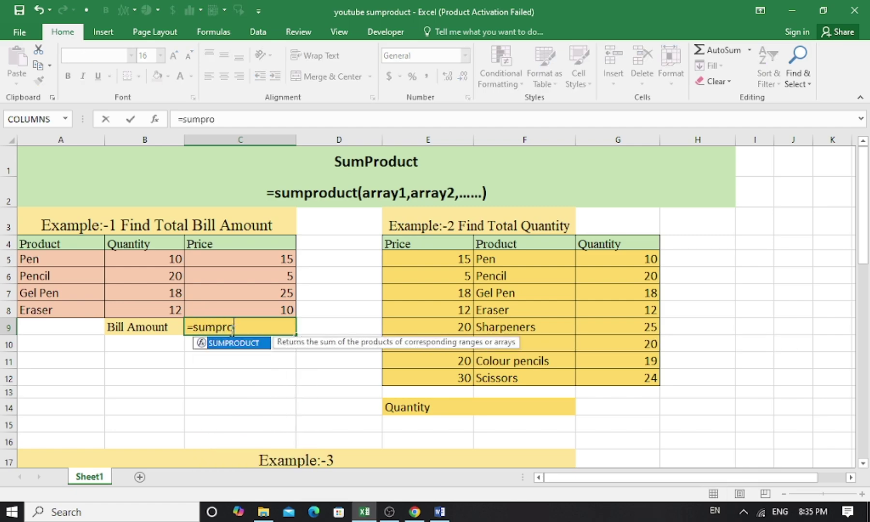
type("duct(")
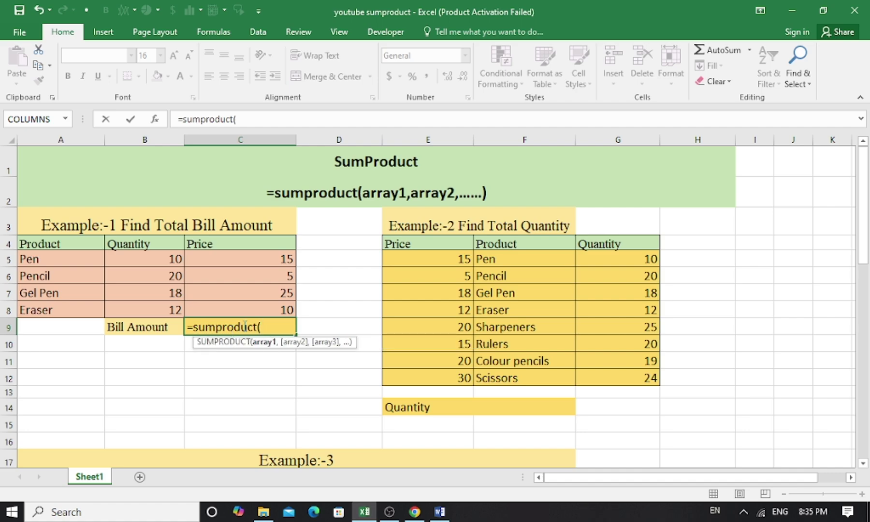
left_click(168, 258)
left_click_drag(168, 259, 168, 309)
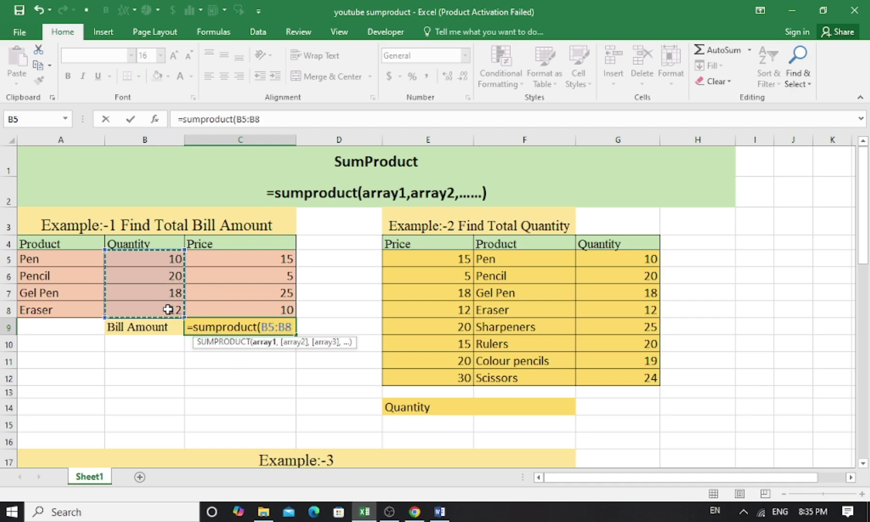
type(",")
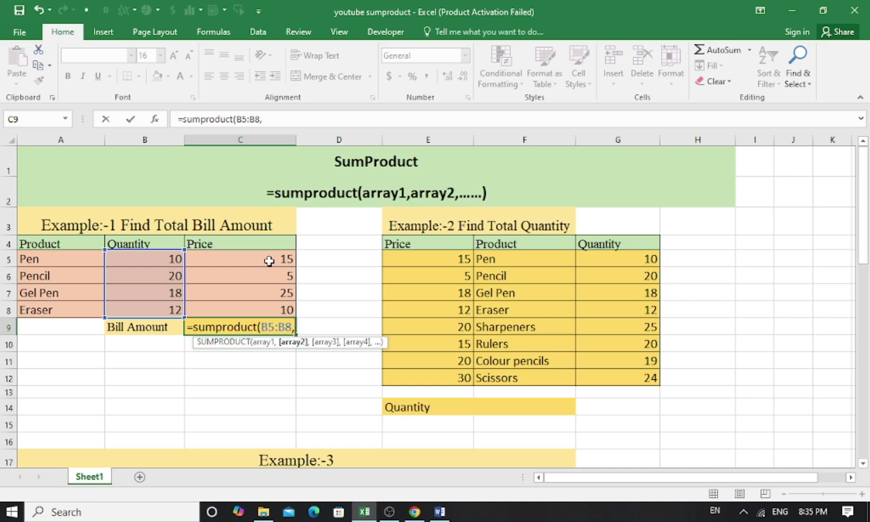
left_click_drag(269, 259, 265, 309)
type(")")
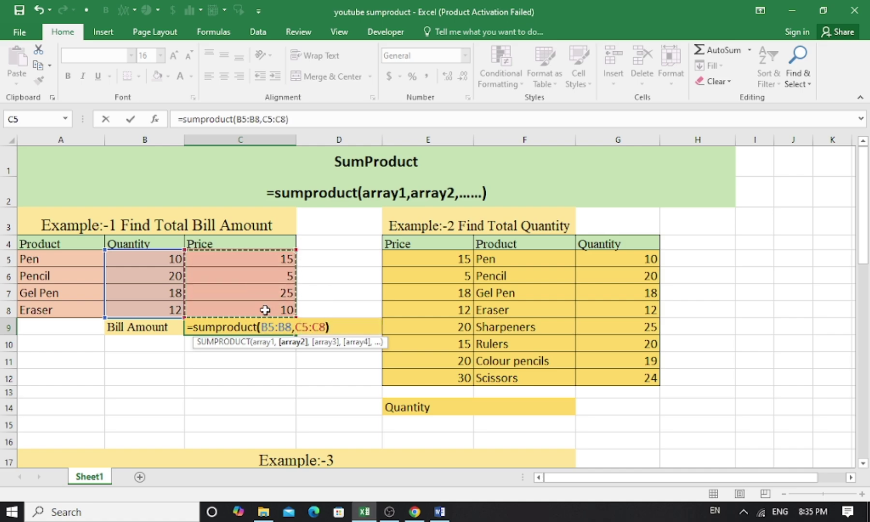
key("Return")
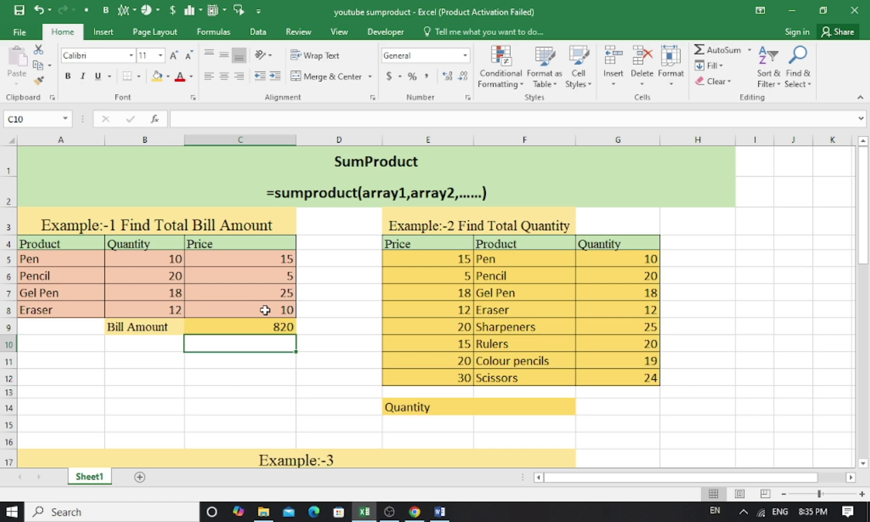
left_click(245, 332)
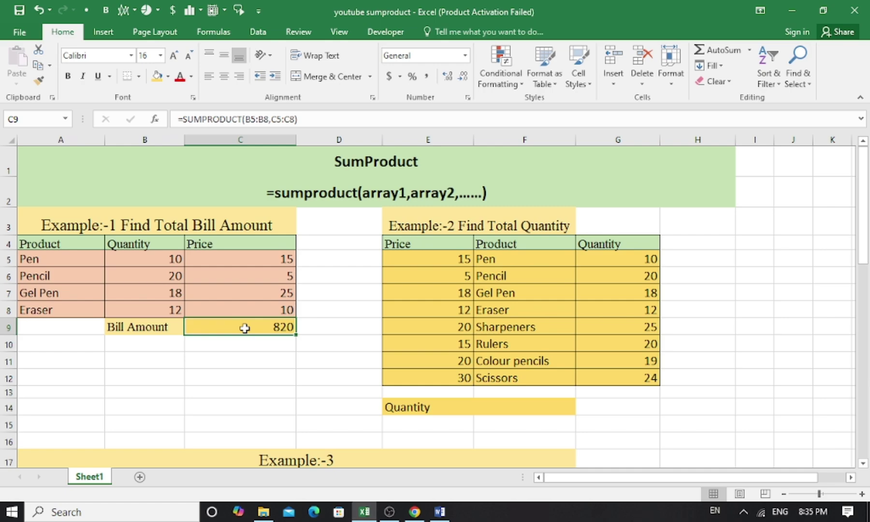
Enter =SUMPRODUCT(E5:E12,G5:G12) in the Example 2 Quantity cell F14, using the price and quantity columns.
left_click(440, 240)
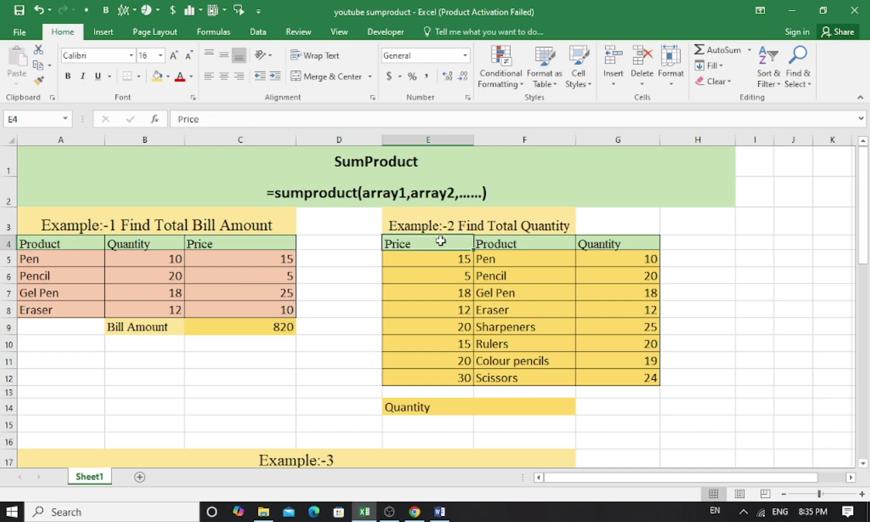
left_click_drag(441, 240, 460, 379)
left_click_drag(537, 246, 521, 383)
left_click_drag(633, 240, 633, 383)
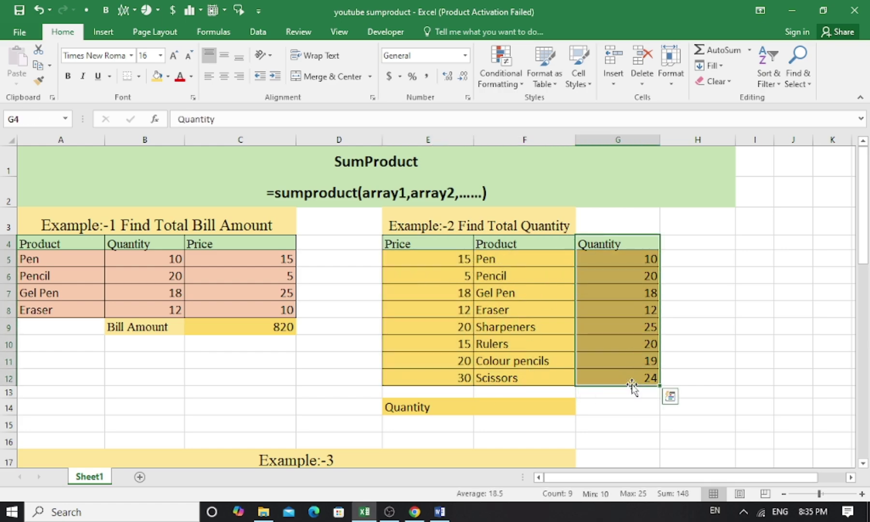
left_click(524, 402)
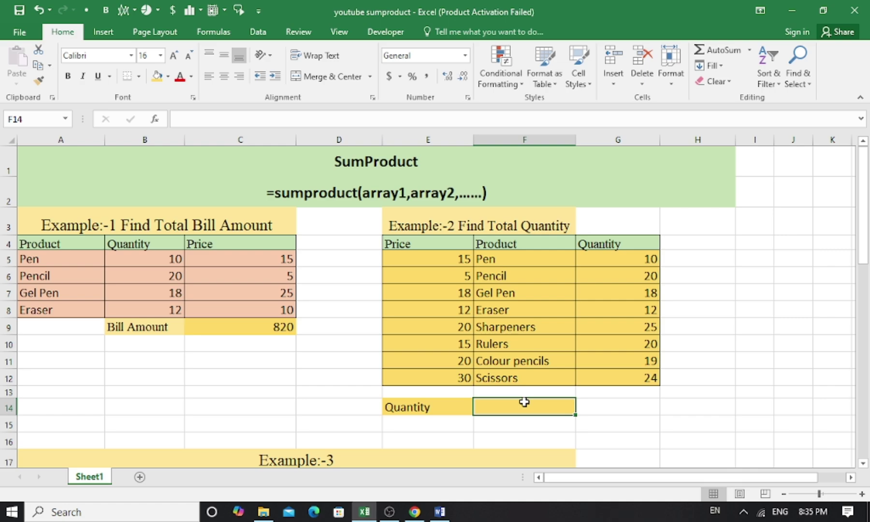
type("=s")
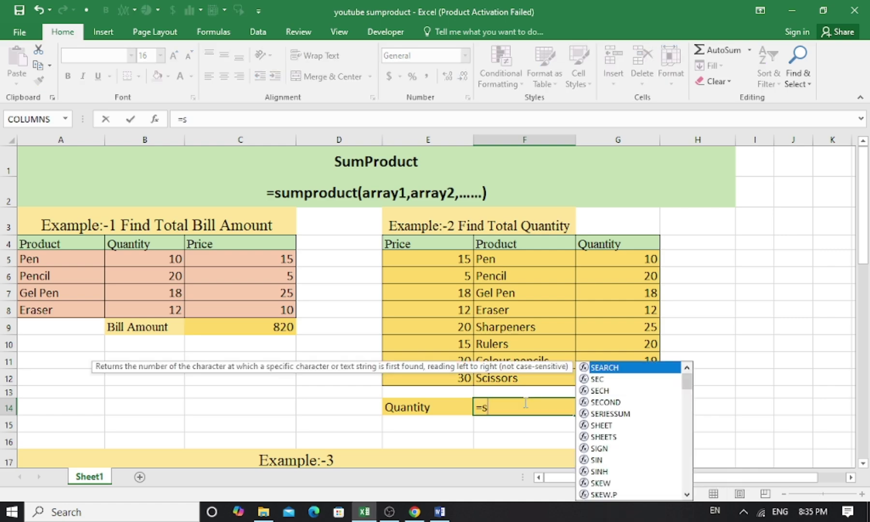
type("umprod")
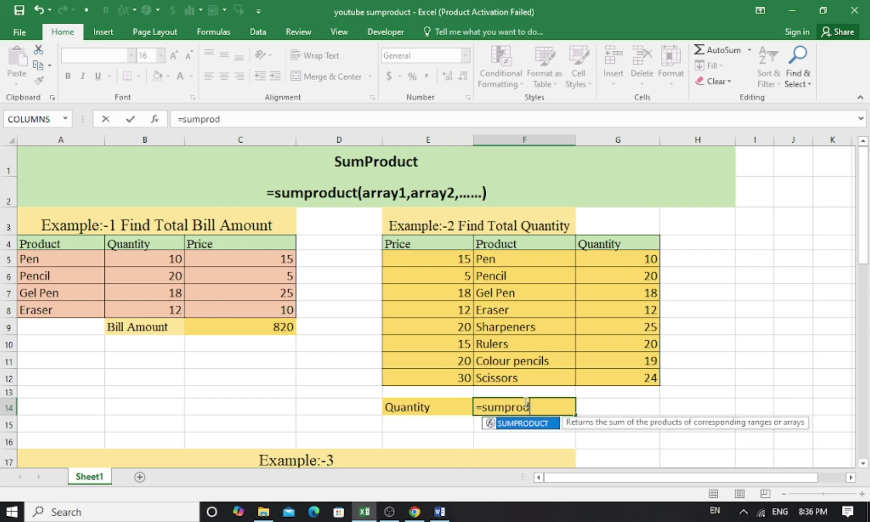
type("uct(")
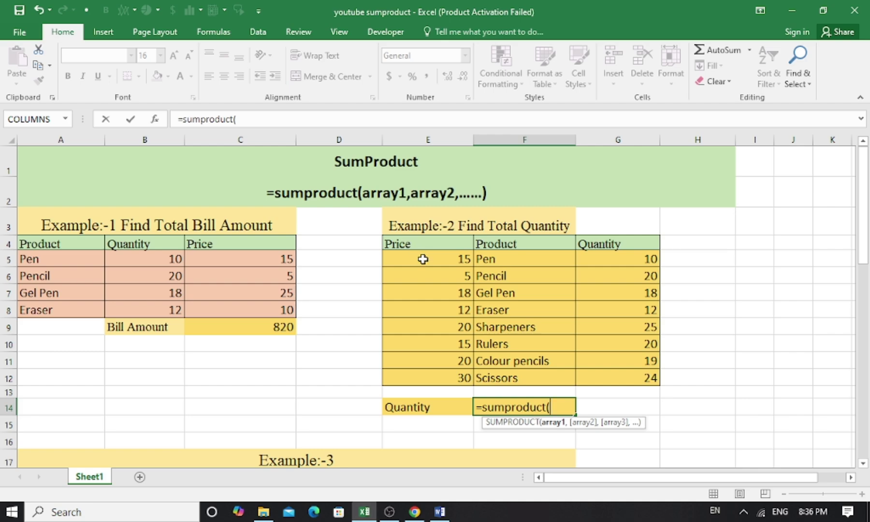
left_click_drag(422, 258, 425, 377)
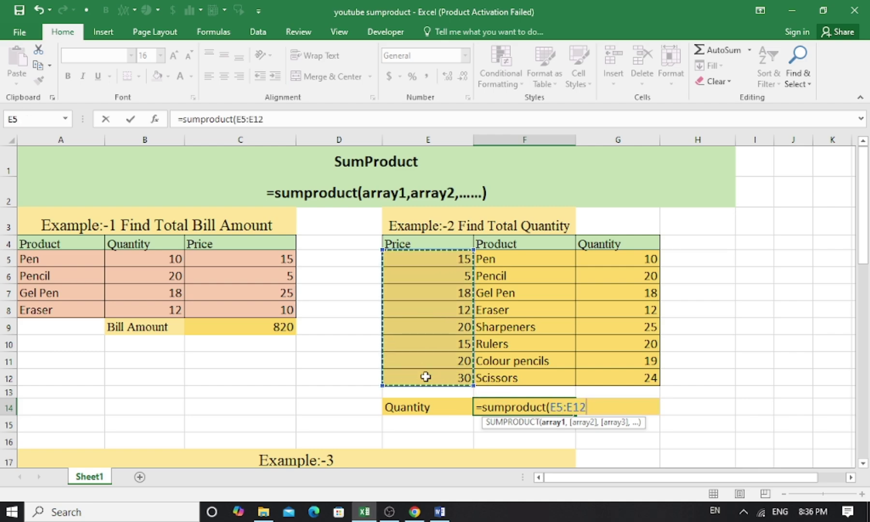
type(",")
left_click_drag(651, 260, 646, 376)
type(")")
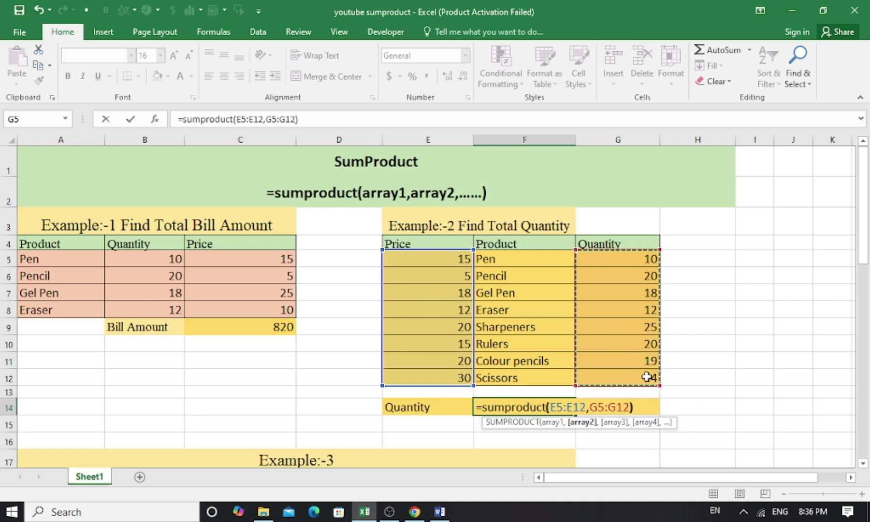
key("Return")
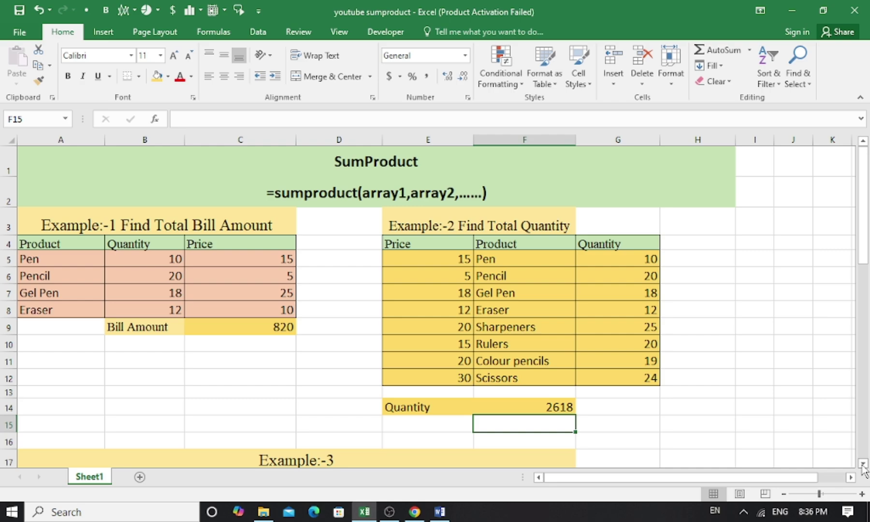
Enter =SUMPRODUCT(B20:B23,C20:C23) in the Example 3 Total cell C25, including the non-numeric price entries.
scroll(863, 465, "down", 5)
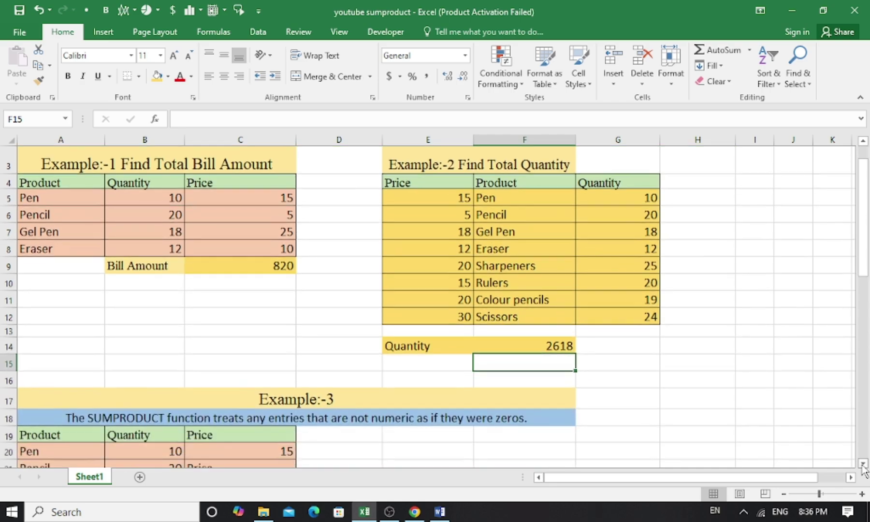
scroll(862, 465, "down", 7)
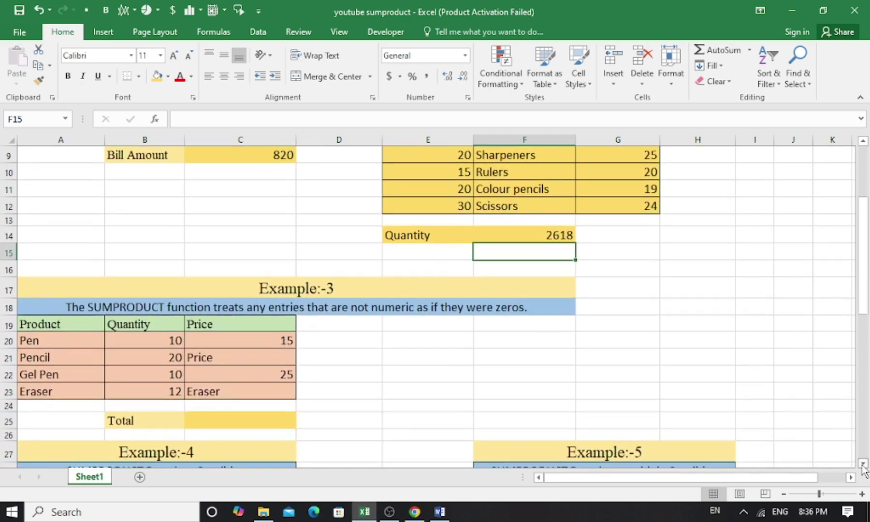
scroll(863, 465, "down", 2)
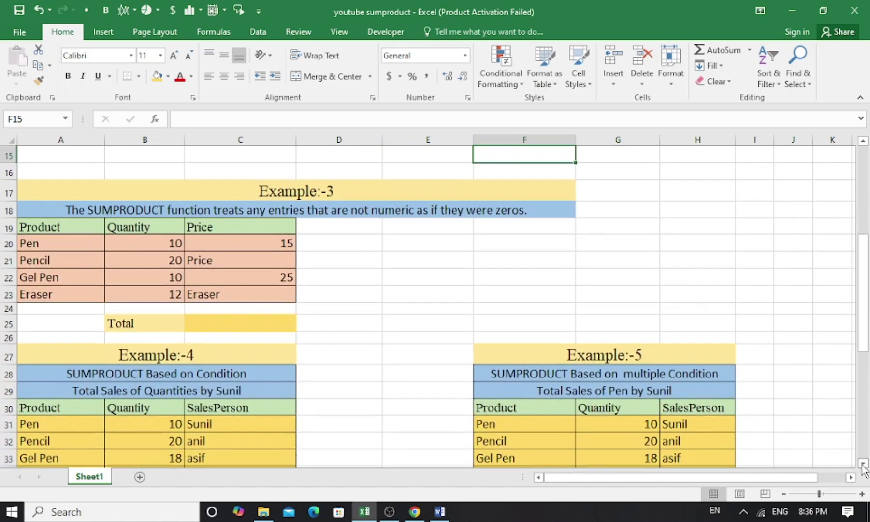
left_click(203, 260)
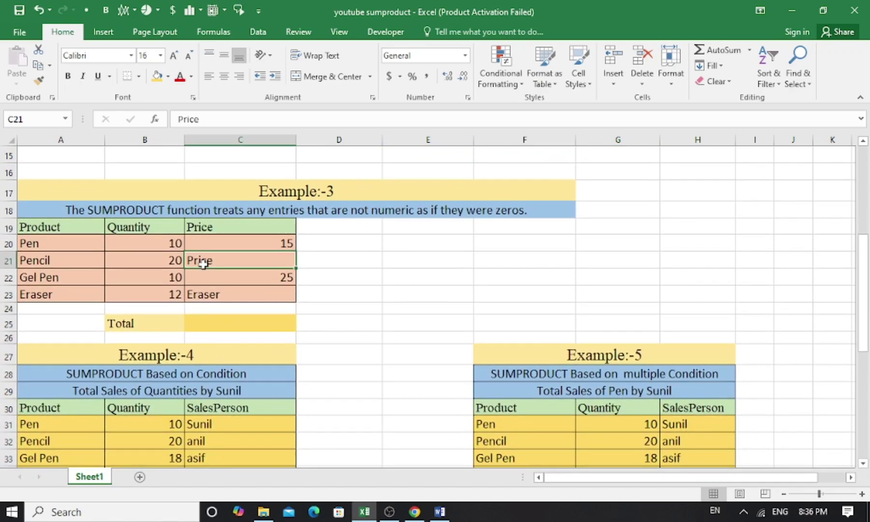
left_click(205, 299)
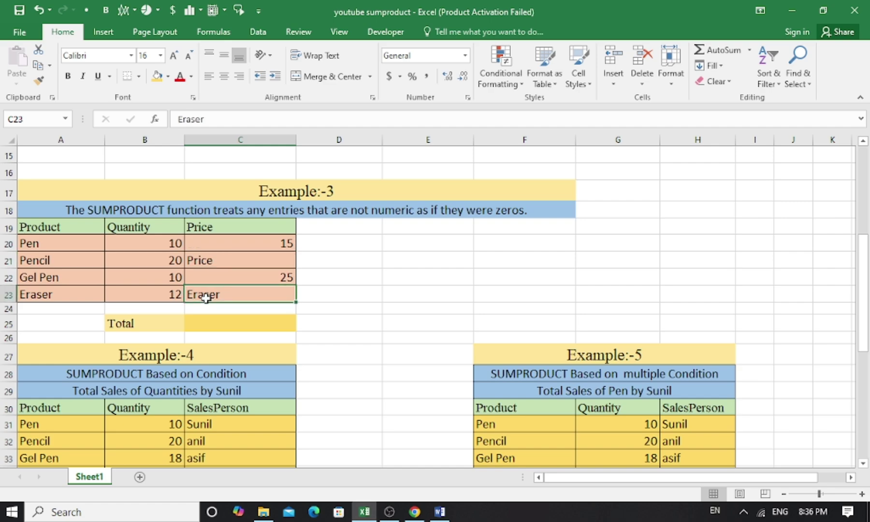
left_click(218, 323)
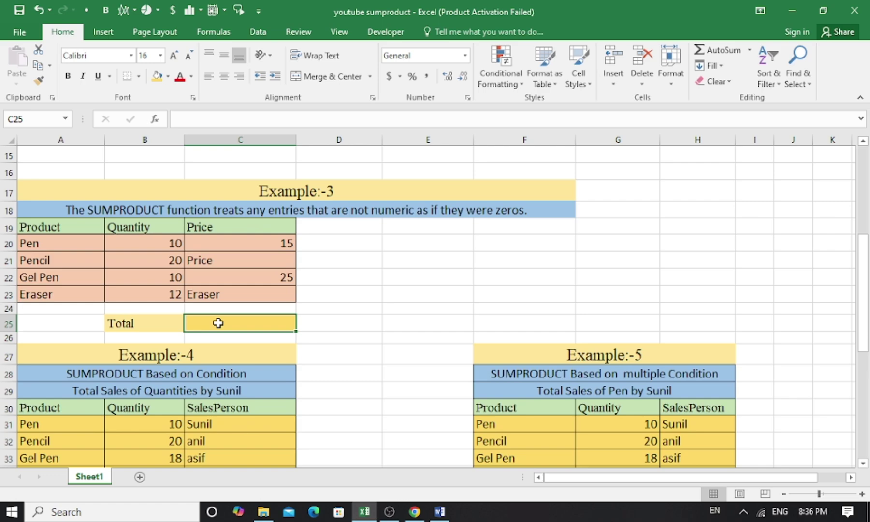
type("=s")
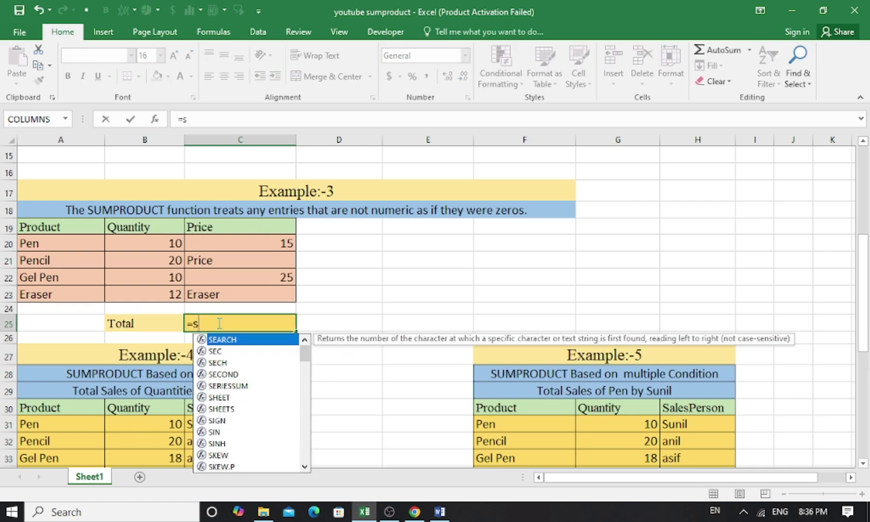
type("umpr")
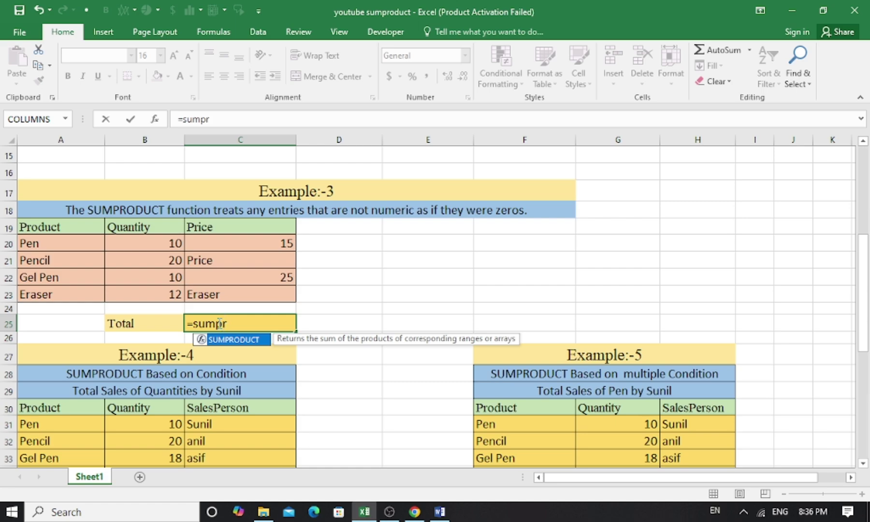
type("oduct(")
left_click(161, 243)
left_click_drag(161, 243, 174, 295)
type(",")
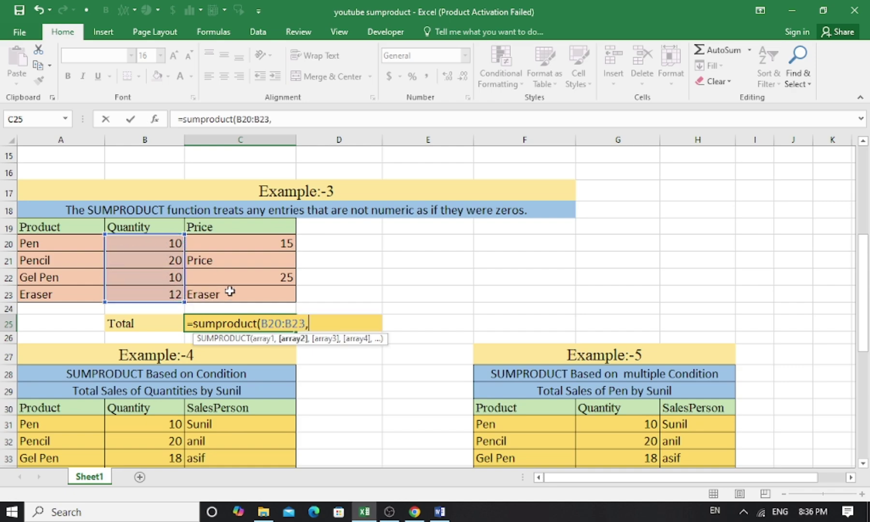
left_click_drag(270, 243, 264, 292)
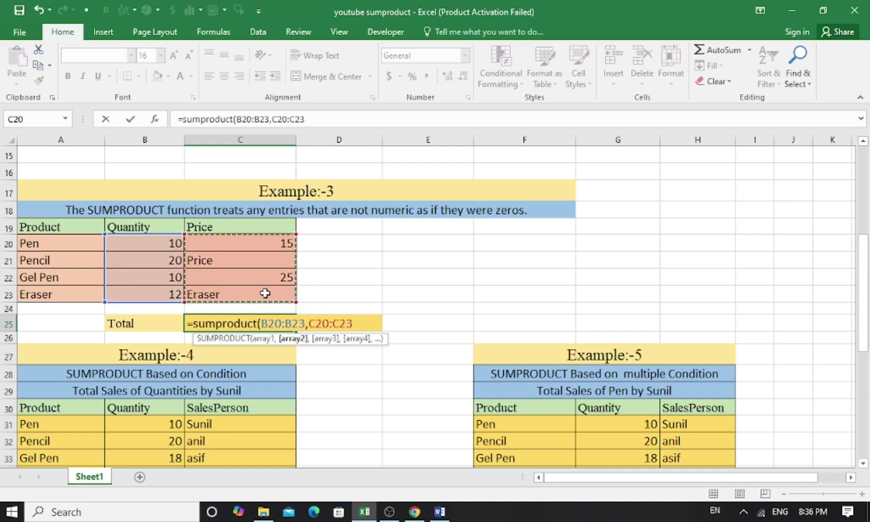
key("Return")
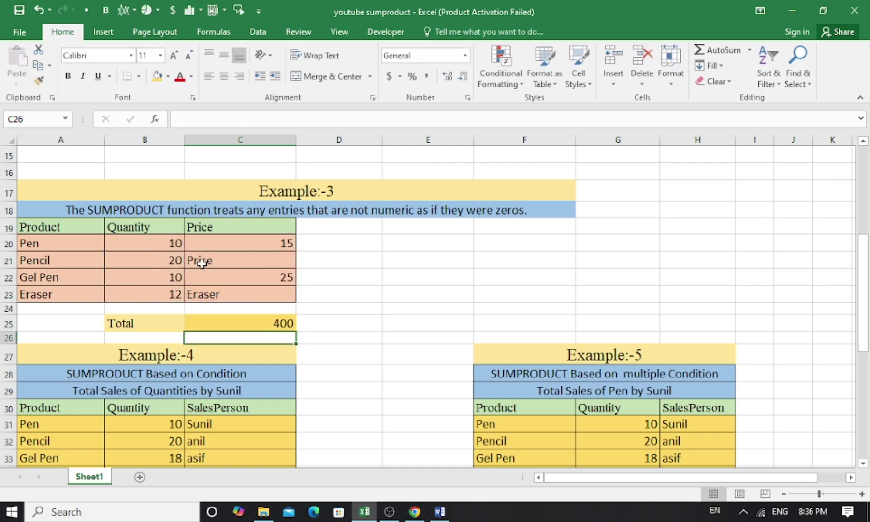
Examine the Example 3 quantity and price pairs, both numeric and non-numeric, and the Total formula in C25.
left_click(161, 244)
left_click(219, 244)
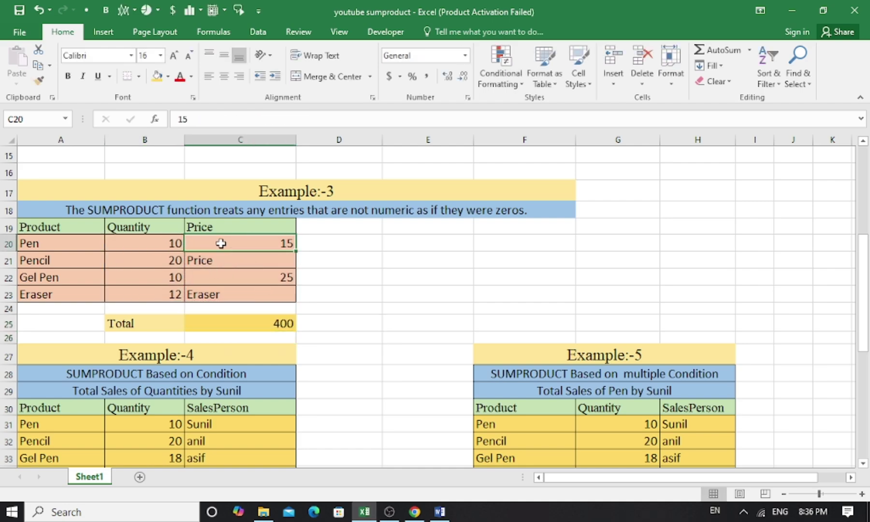
left_click(155, 282)
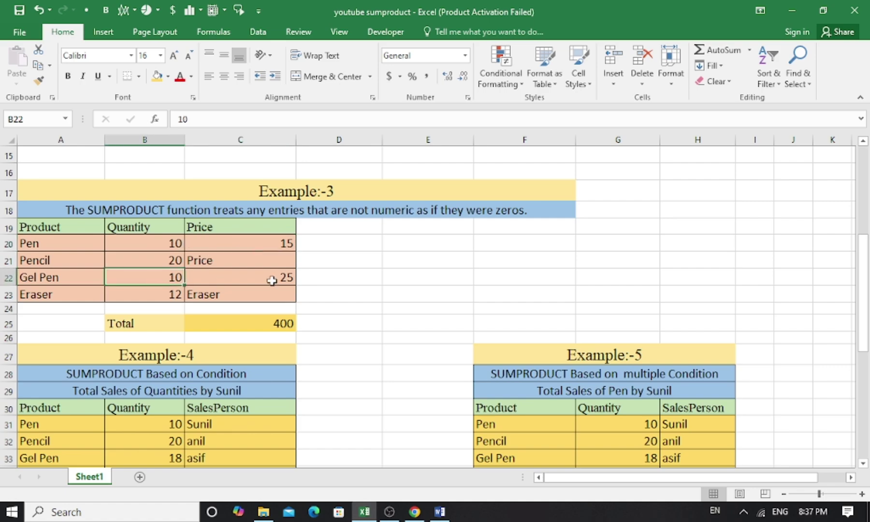
left_click(272, 279)
left_click_drag(167, 261, 210, 264)
left_click_drag(166, 297, 213, 295)
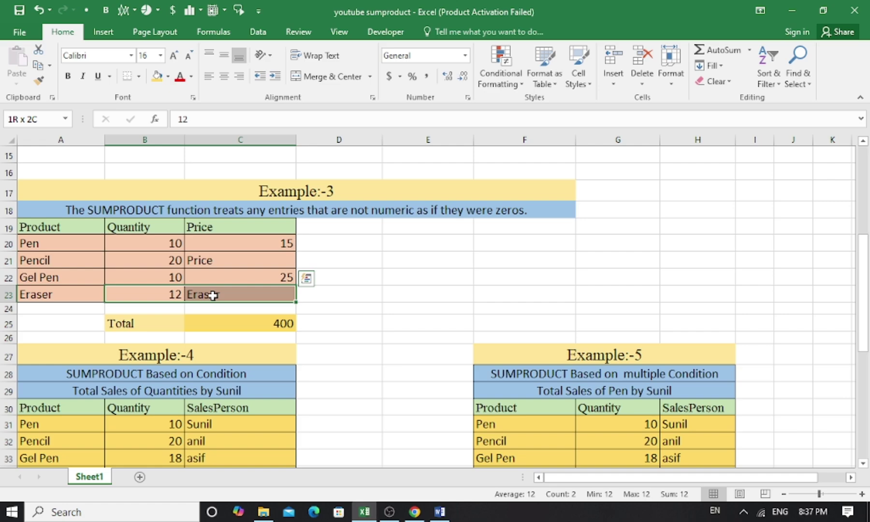
left_click(178, 243)
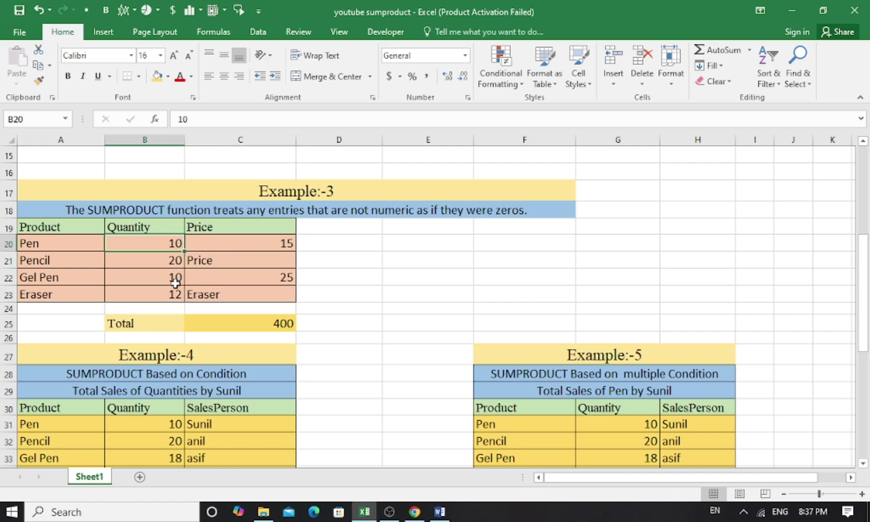
left_click(235, 324)
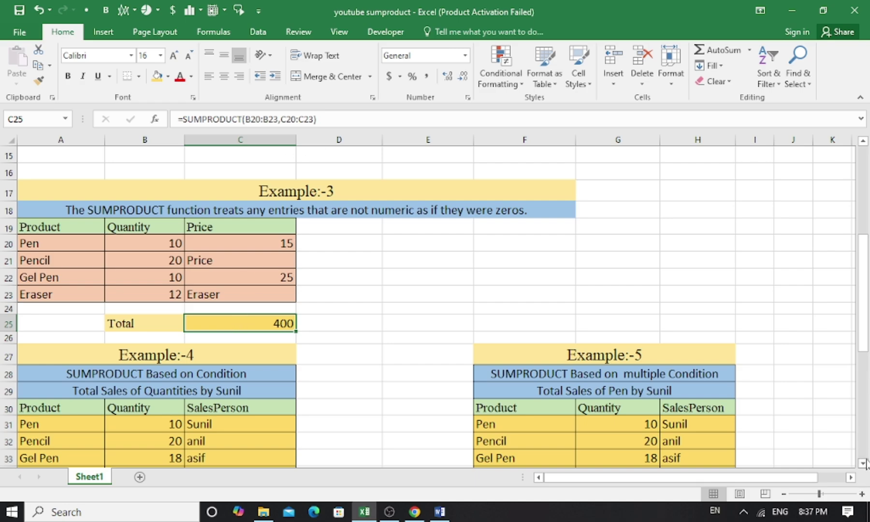
Review the Example 4 headings and its Product, Quantity and SalesPerson columns, checking the salesperson entries in C31:C38.
scroll(865, 463, "down", 3)
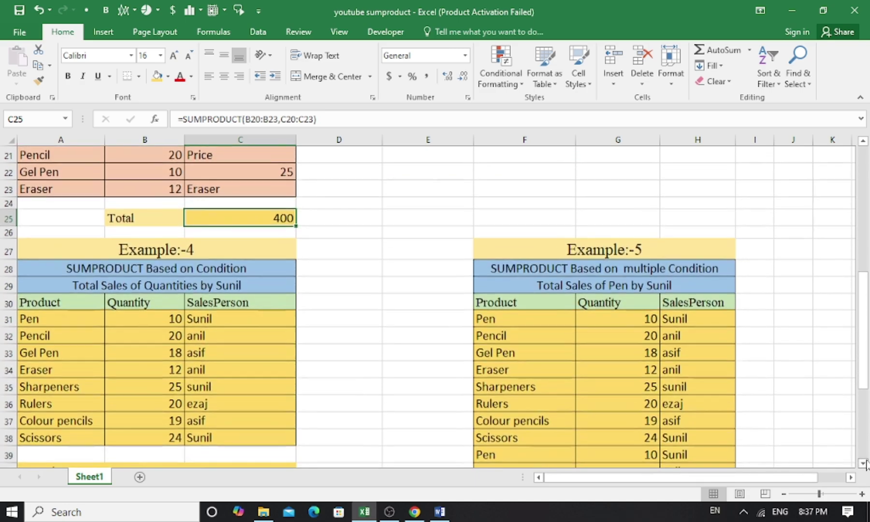
scroll(865, 463, "down", 2)
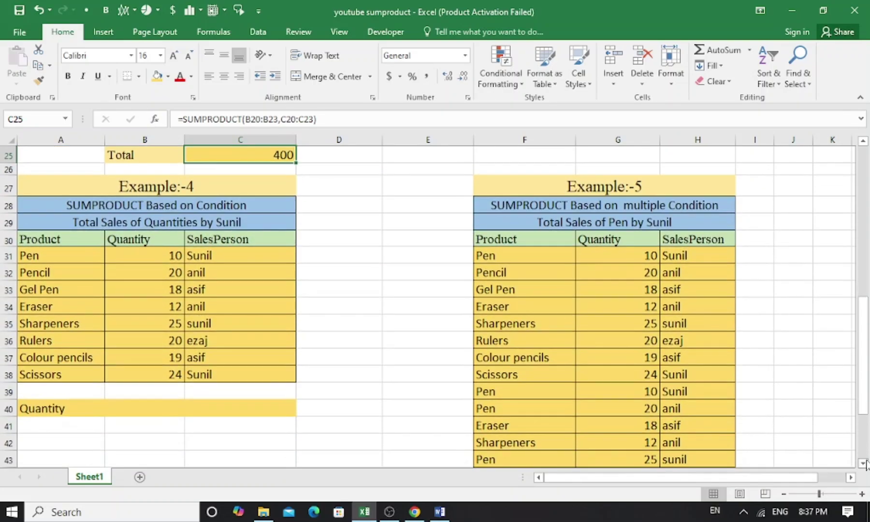
left_click(169, 222)
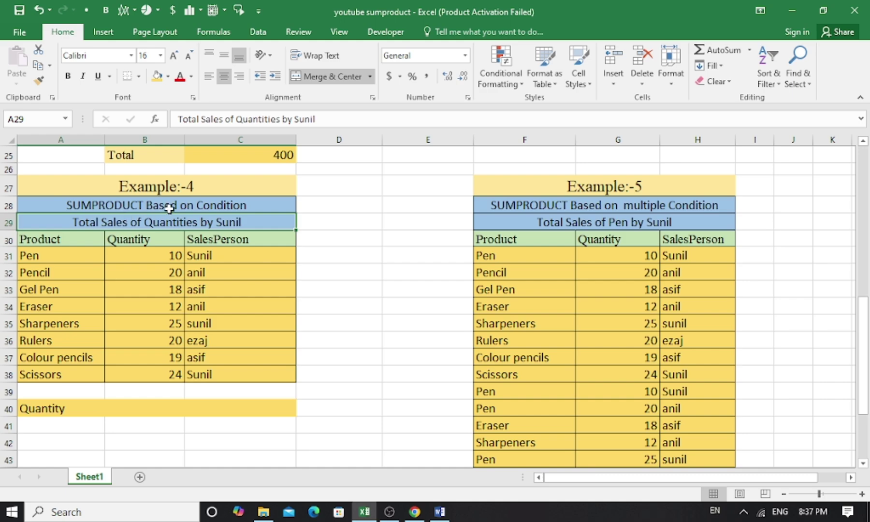
left_click(228, 204)
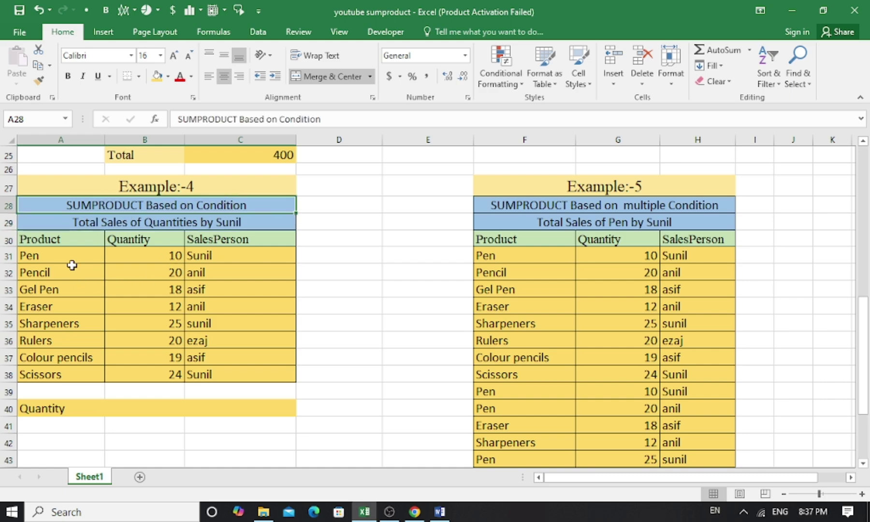
left_click_drag(78, 240, 63, 361)
left_click_drag(167, 254, 158, 368)
left_click_drag(244, 252, 240, 372)
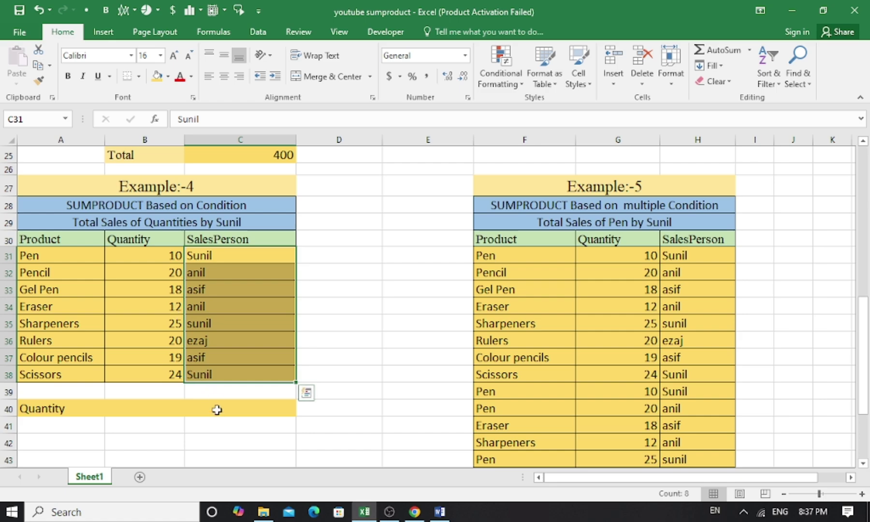
left_click(194, 273)
left_click(199, 291)
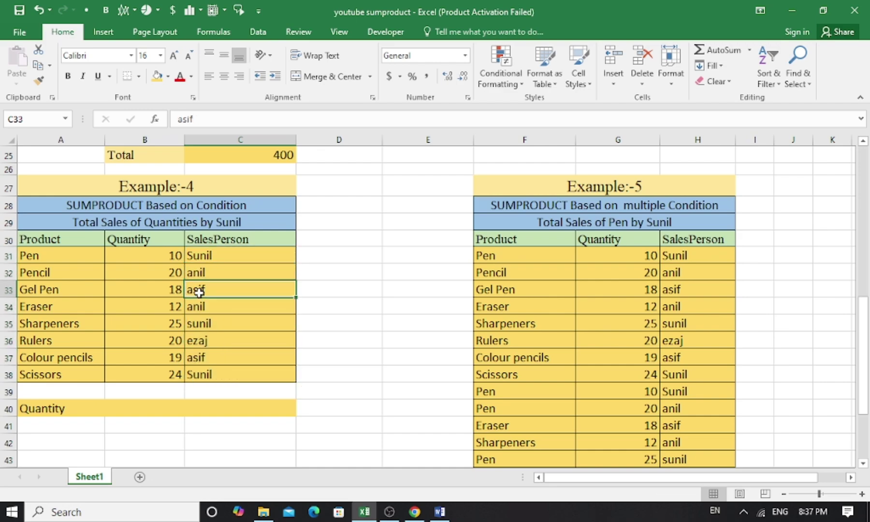
left_click(204, 307)
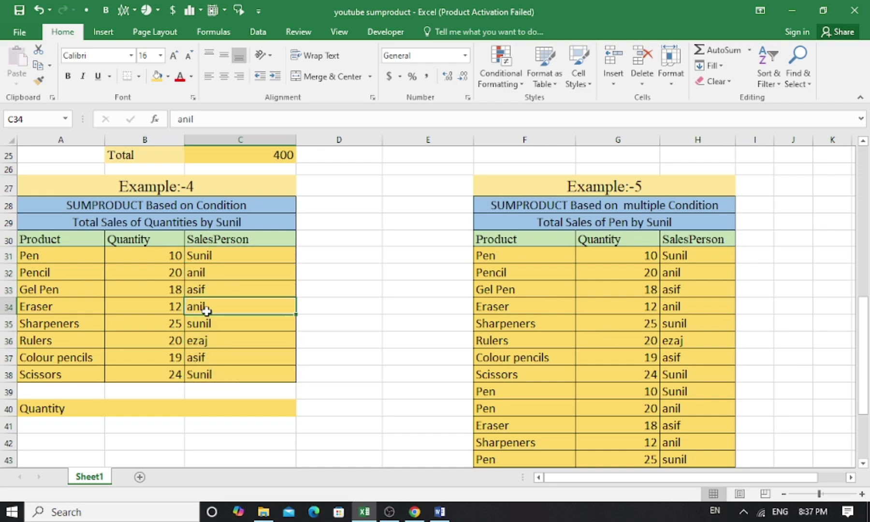
left_click(204, 341)
left_click(204, 357)
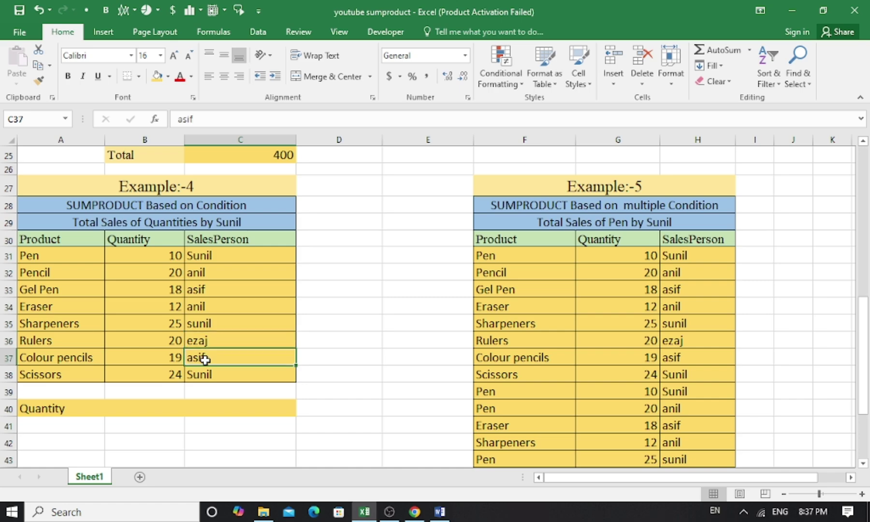
left_click(205, 373)
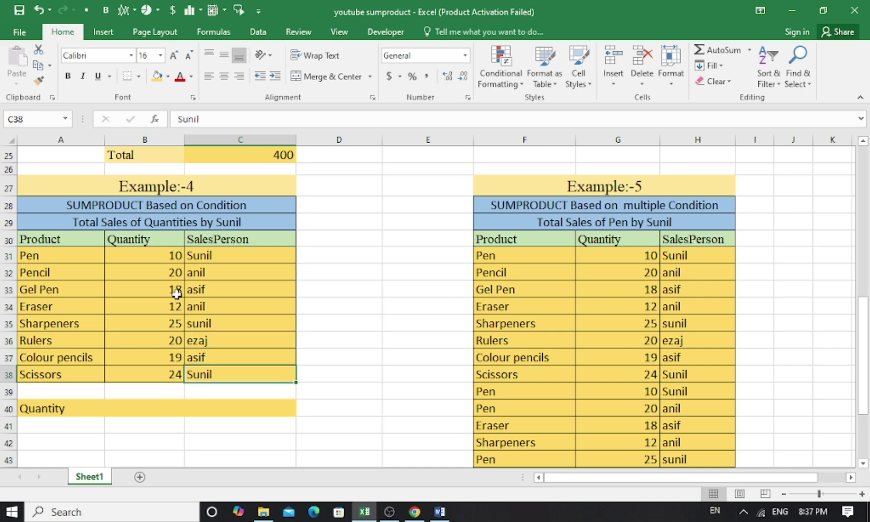
Calculate the Example 4 Quantity in C40 with SUMPRODUCT, multiplying the condition that C31:C38 equals the heading's salesperson by B31:B38.
left_click(233, 408)
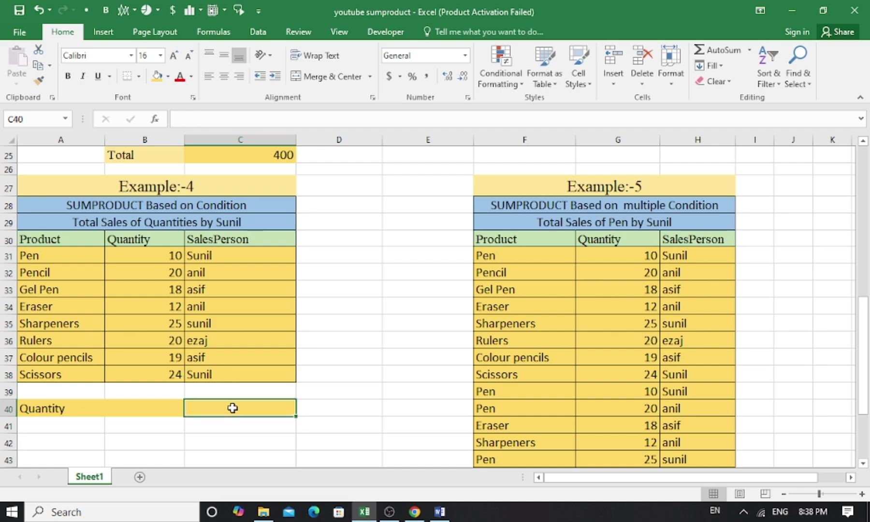
type("=sump")
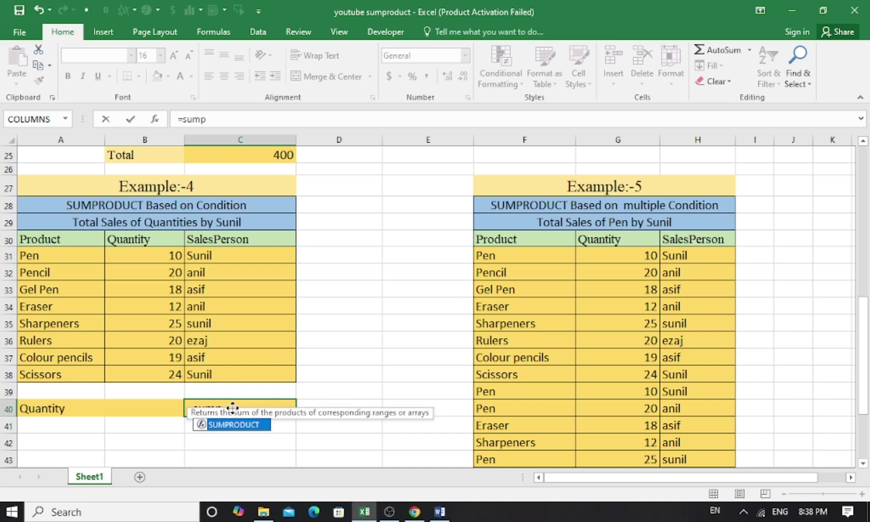
type("roduc")
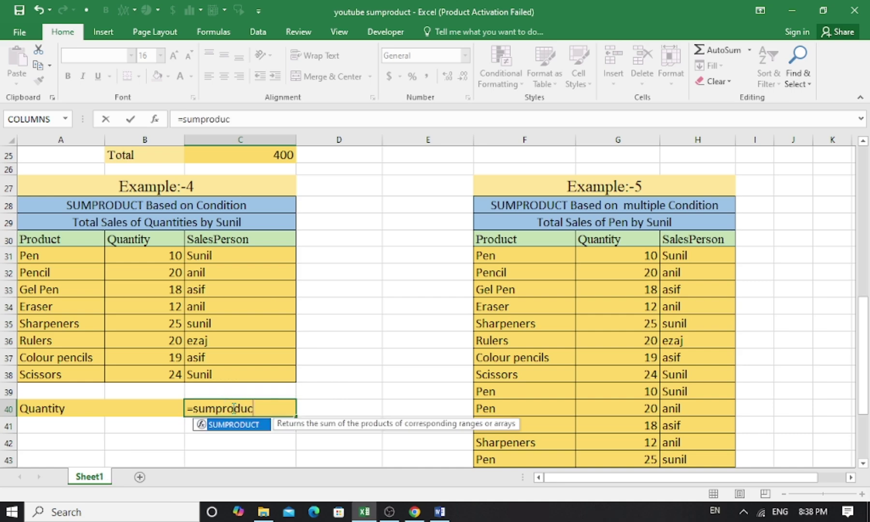
type("t(")
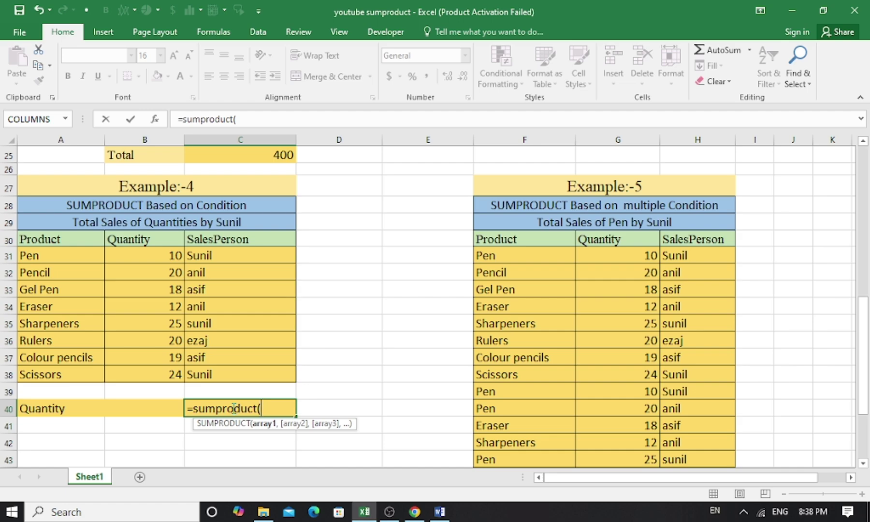
type("(")
left_click(236, 256)
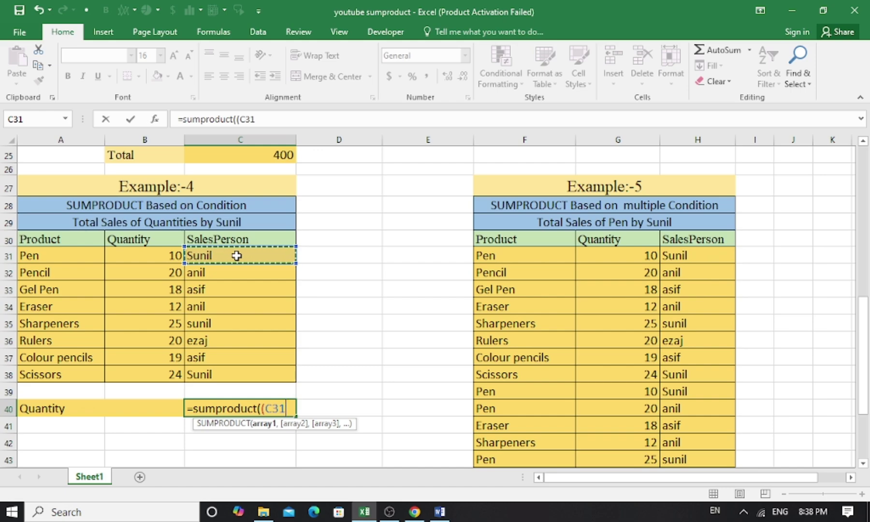
left_click_drag(233, 255, 225, 370)
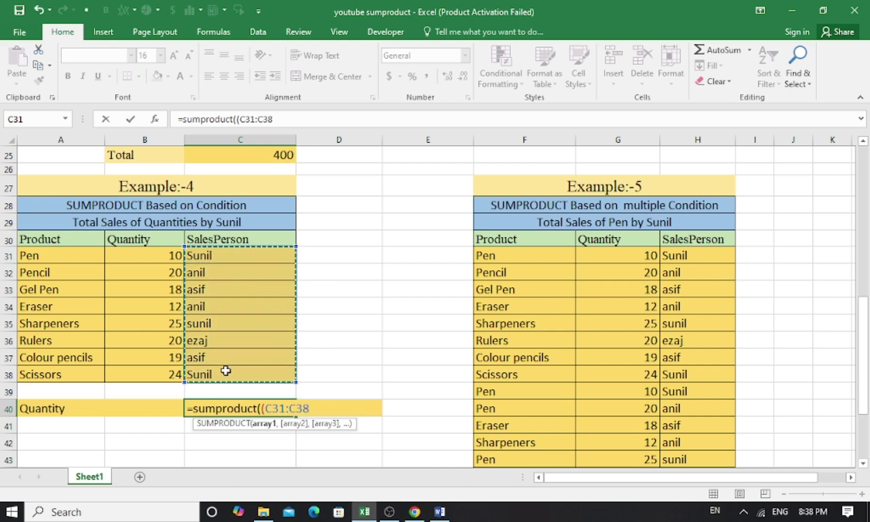
type("=")
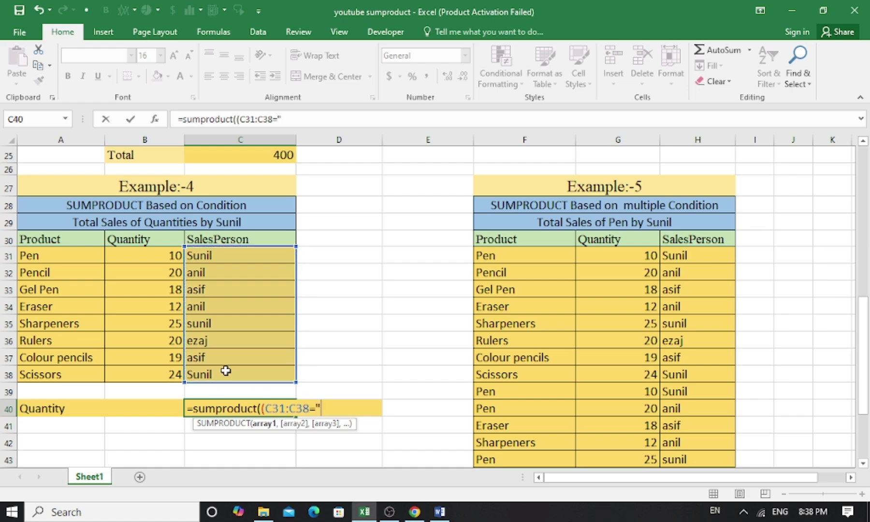
type("\"sunil\")")
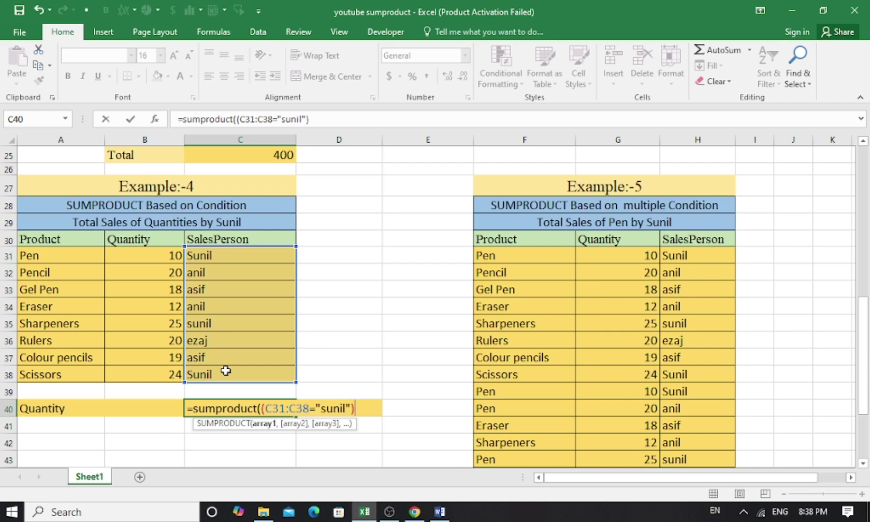
type("*")
left_click_drag(165, 256, 158, 375)
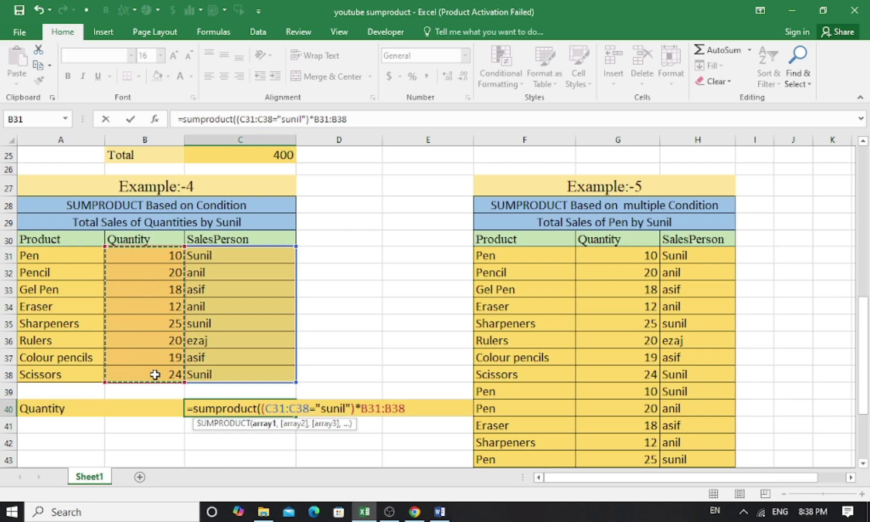
type(")")
key("Return")
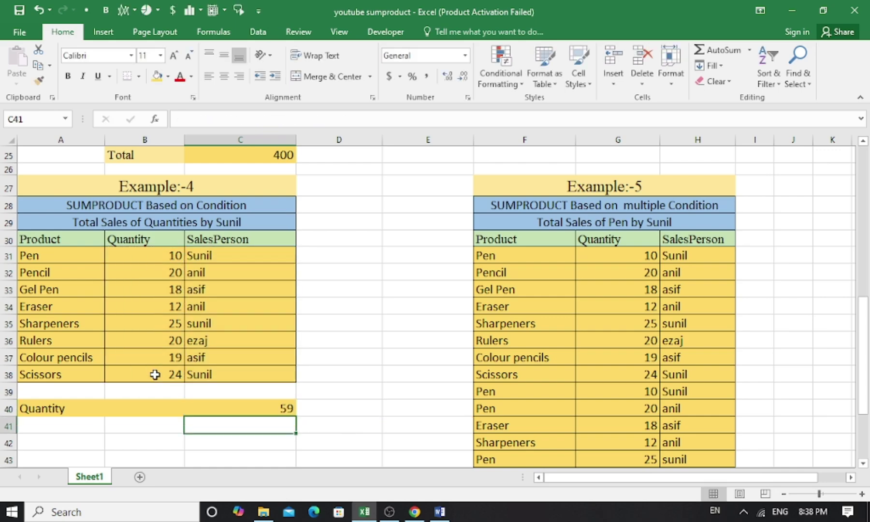
Check the Example 4 formula in C40 against the heading salesperson's quantities in B31, B35 and B38.
left_click(238, 414)
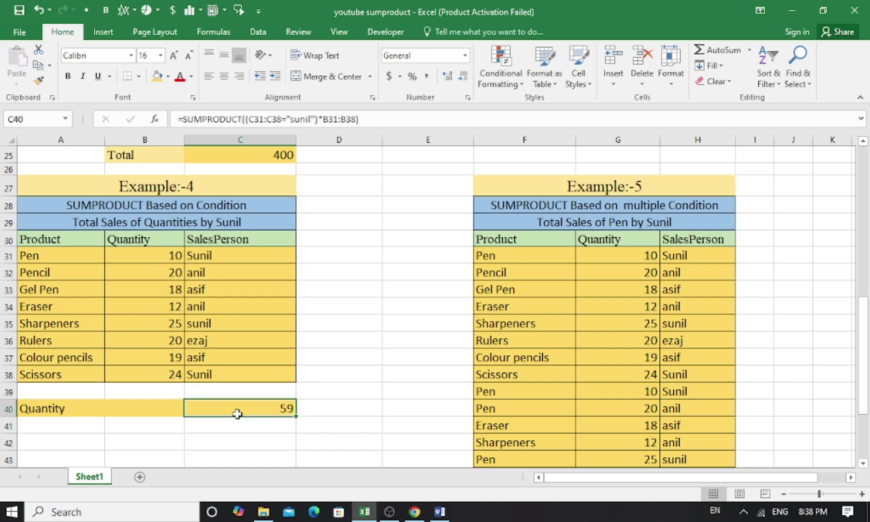
left_click(164, 259)
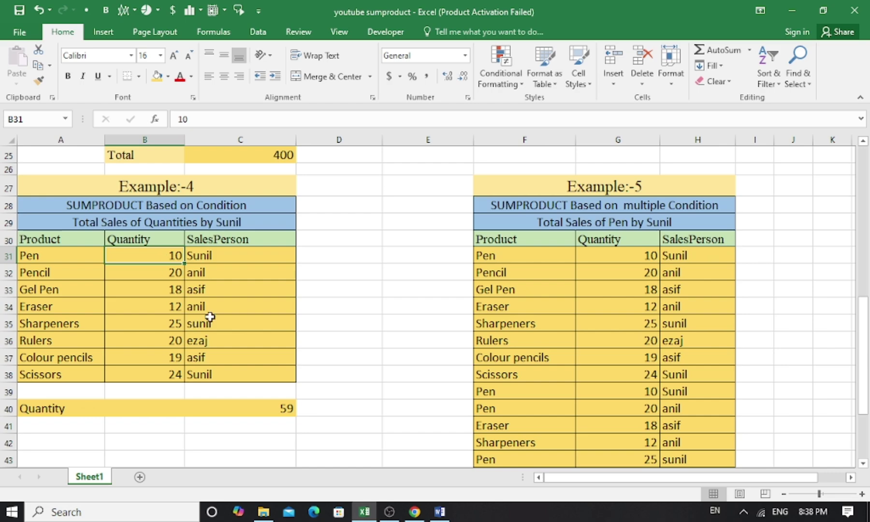
left_click(156, 322, "ctrl")
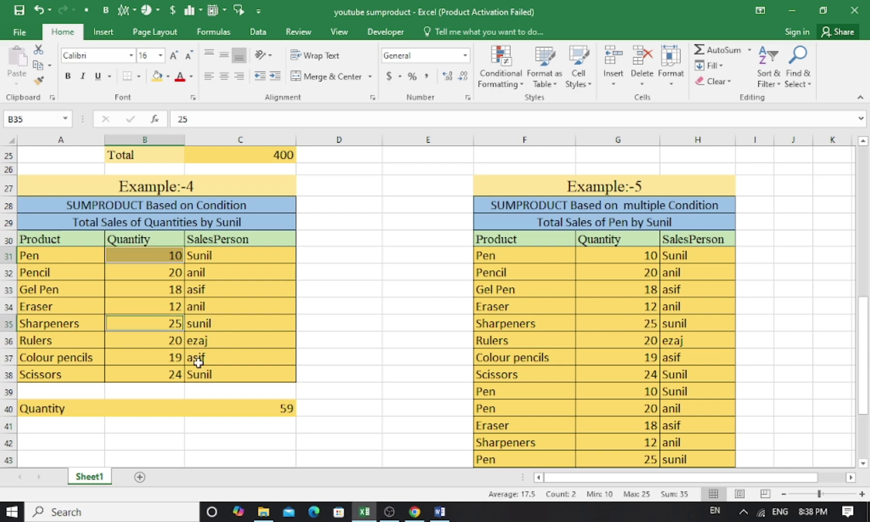
left_click(168, 376, "ctrl")
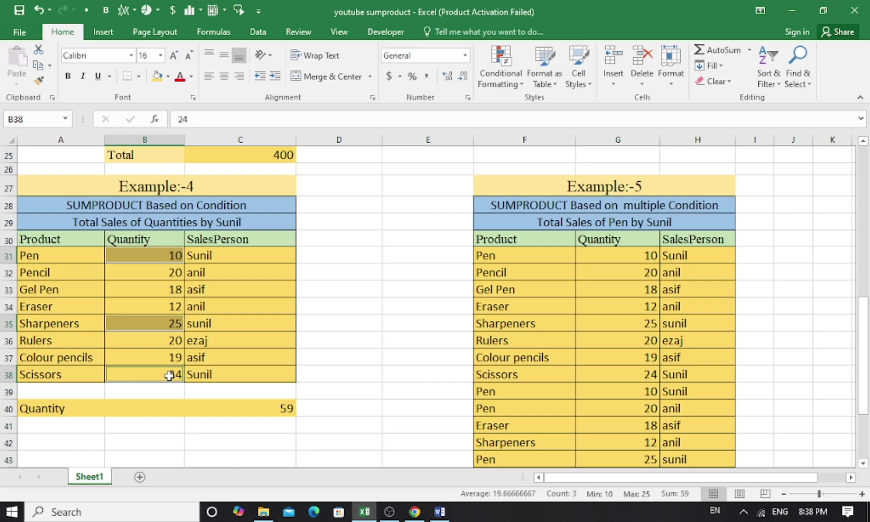
left_click(366, 308)
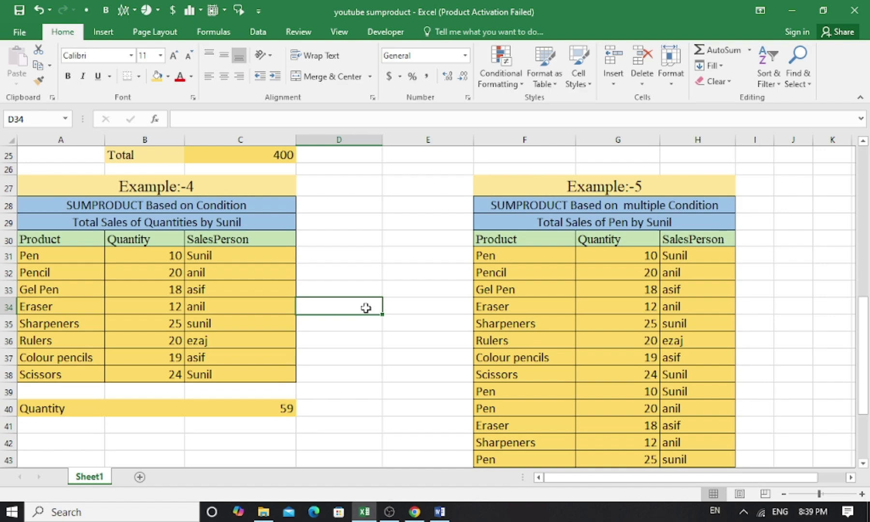
Review the Example 5 headings and its Product, Quantity and SalesPerson columns down to the Quantity result row.
left_click(863, 463)
left_click(863, 463)
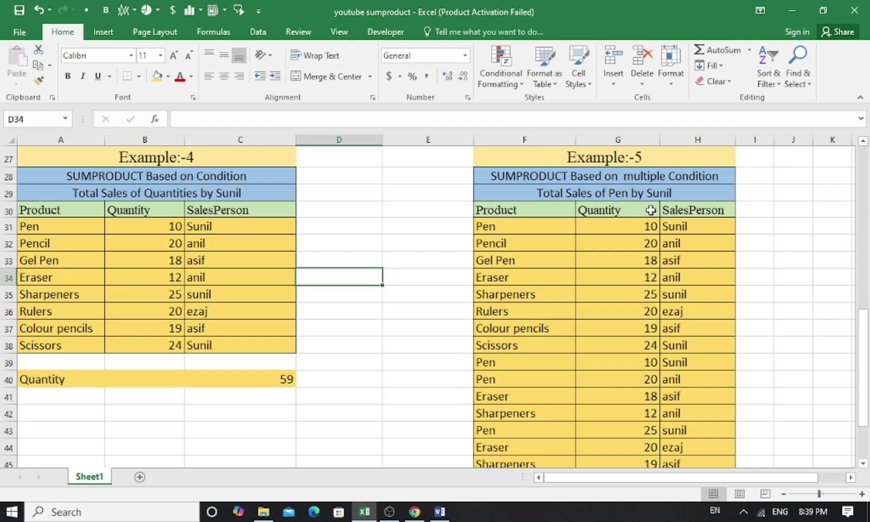
left_click(864, 463)
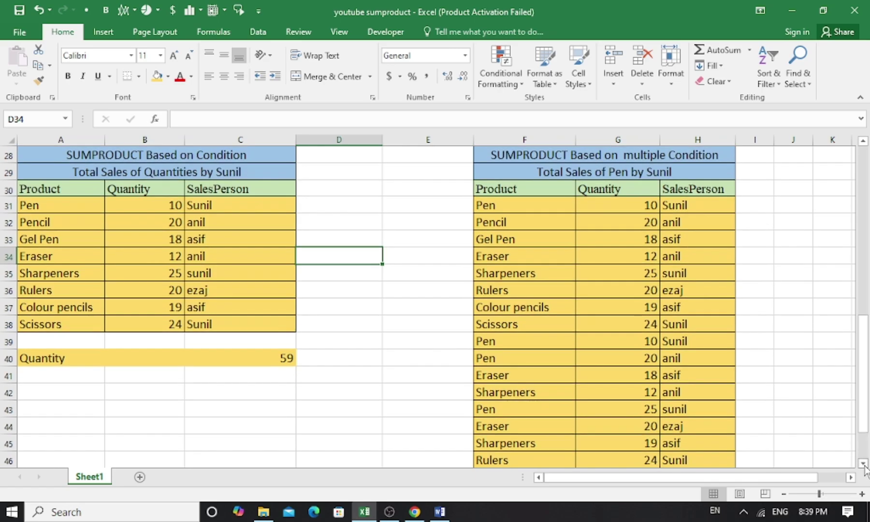
left_click(864, 463)
left_click(863, 464)
left_click(863, 464)
left_click(863, 463)
left_click(863, 464)
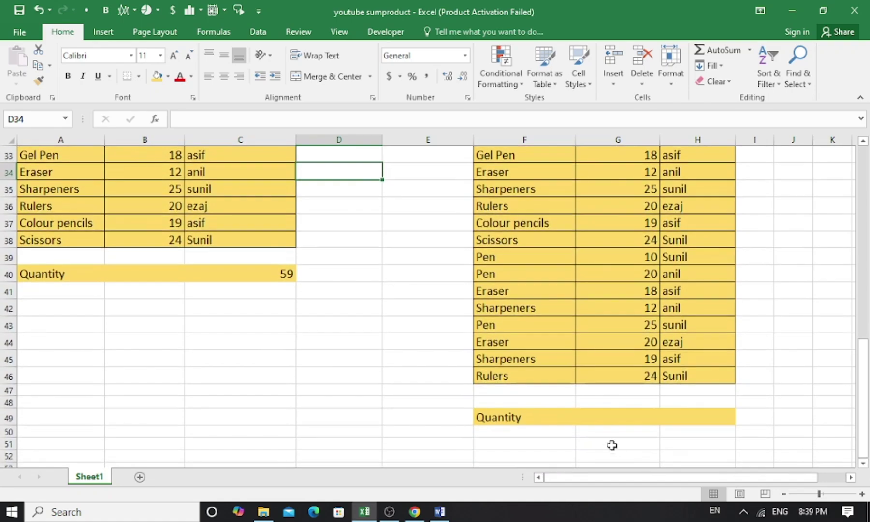
Begin a SUMPRODUCT formula in the Example 5 Quantity cell G49 with the condition F31:F46="pen" as its first factor.
left_click(616, 418)
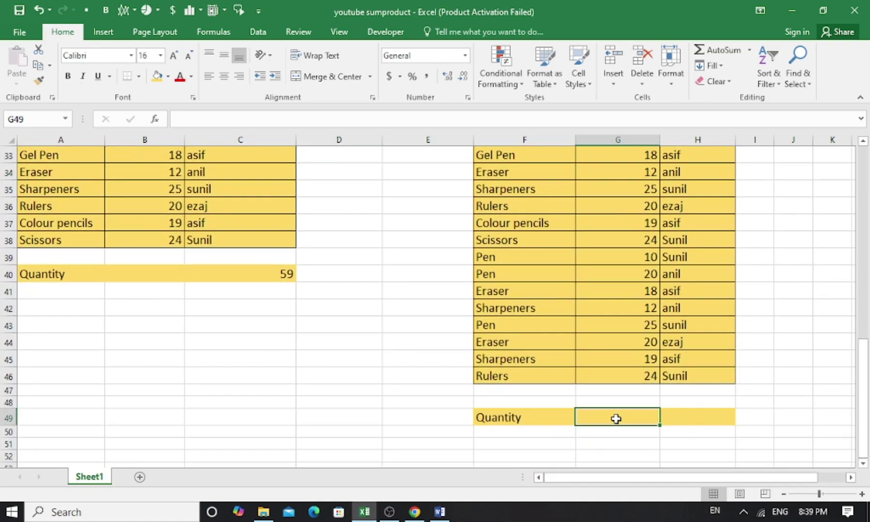
type("=sum")
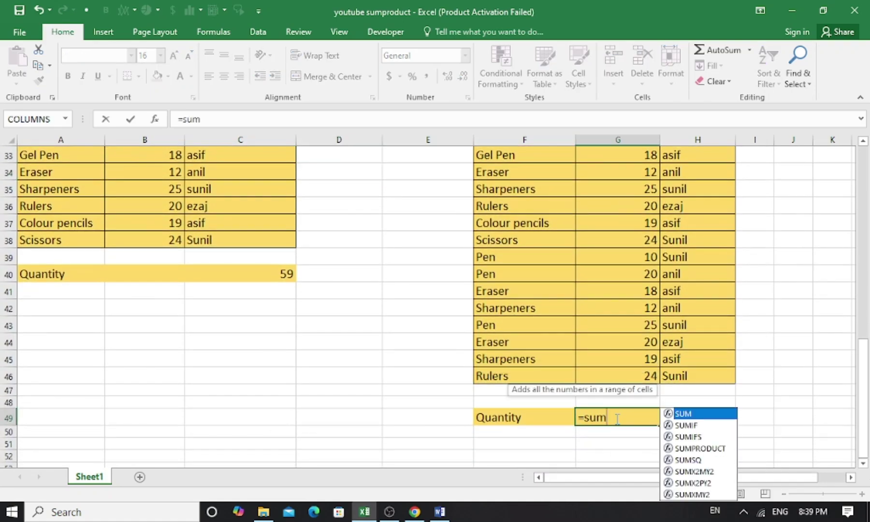
type("produ")
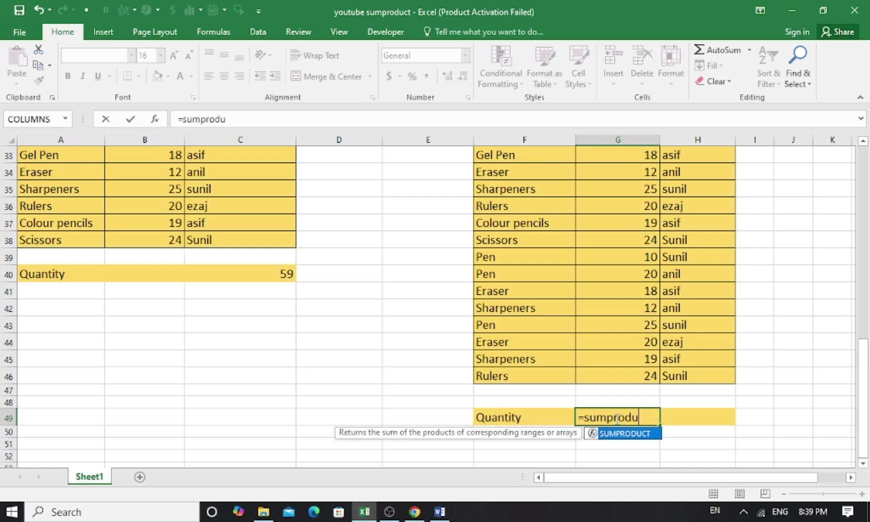
type("ct(")
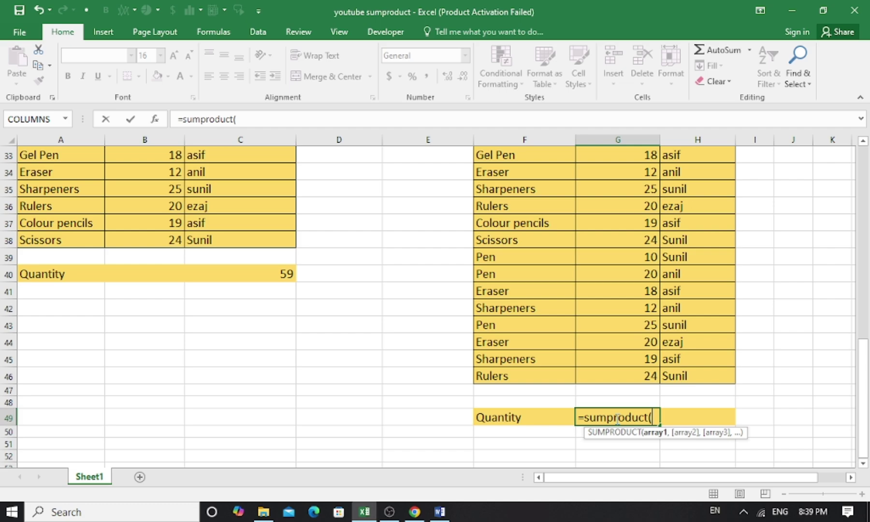
type("(")
left_click_drag(863, 350, 869, 296)
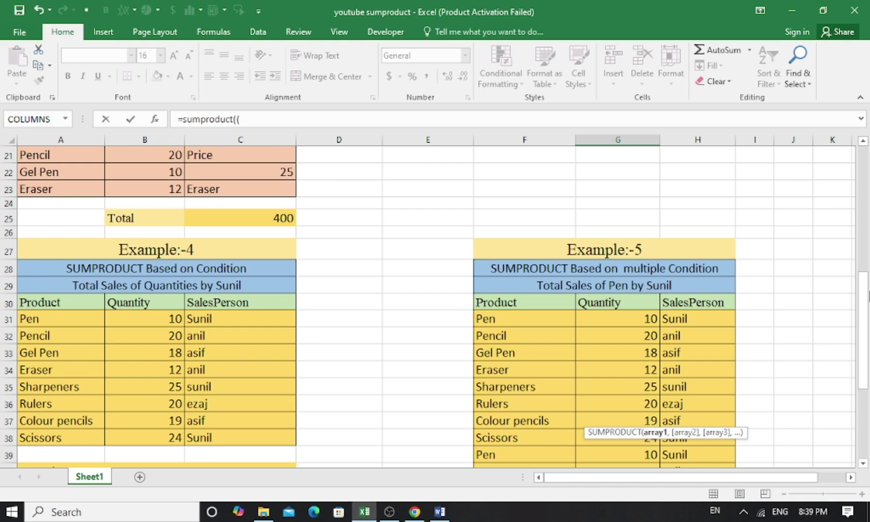
left_click(554, 319)
left_click_drag(554, 320, 544, 443)
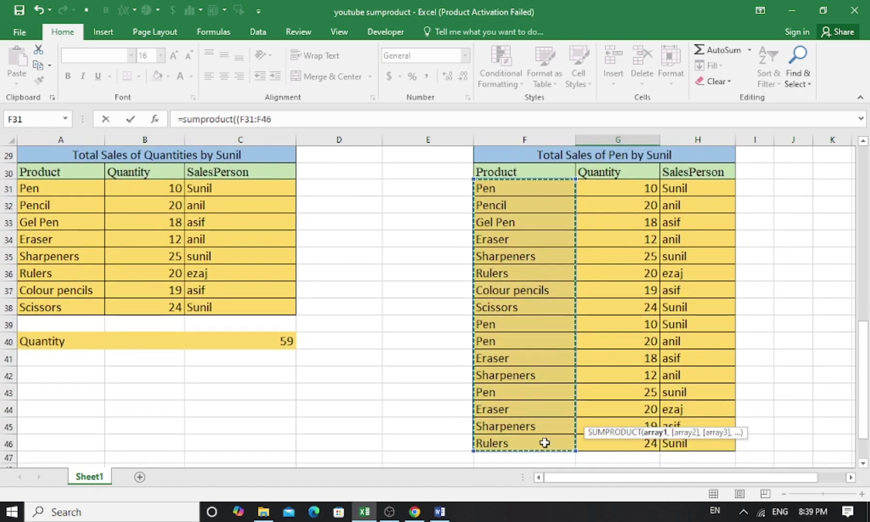
type("=")
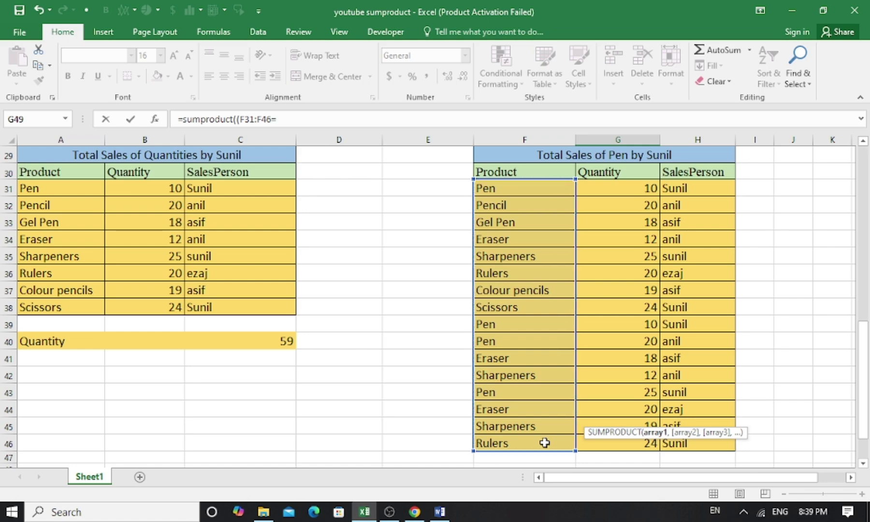
type("\"pen\")*")
Add a second bracketed condition to the G49 formula, requiring H31:H46 to equal the heading's salesperson.
left_click(700, 184)
left_click_drag(700, 185, 695, 443)
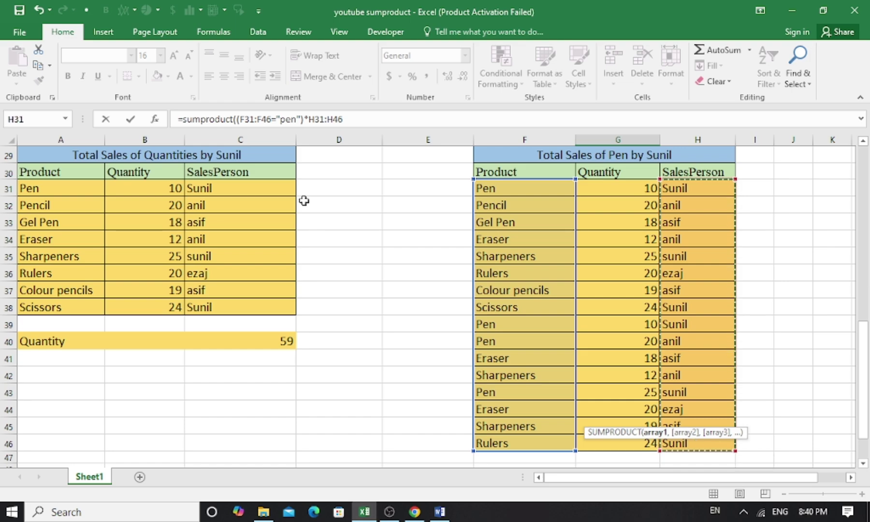
left_click(309, 120)
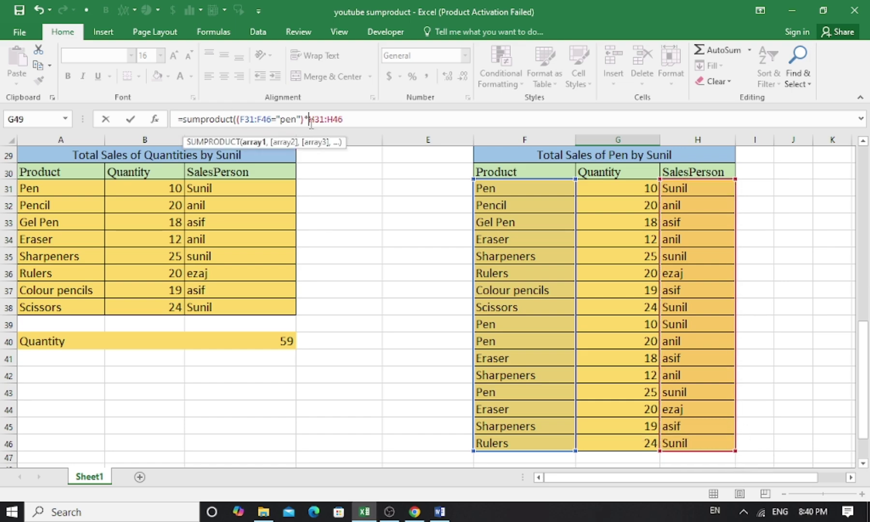
type("(")
type("sunil")
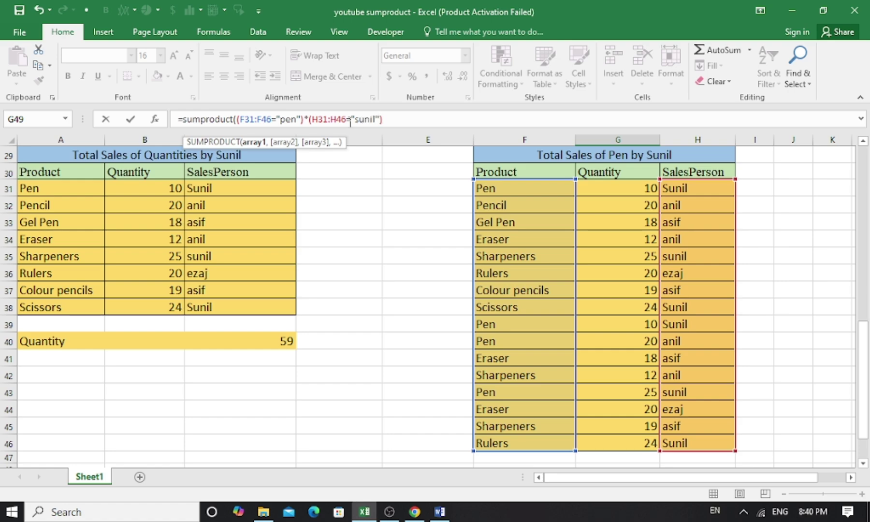
Complete the G49 formula by multiplying both conditions by the quantities in G31:G46.
type("*")
left_click_drag(623, 189, 613, 440)
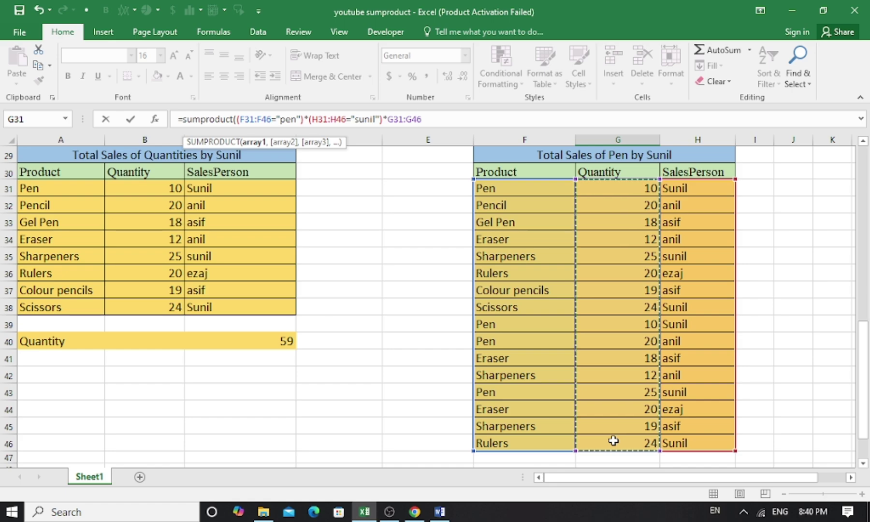
type(")")
key("Return")
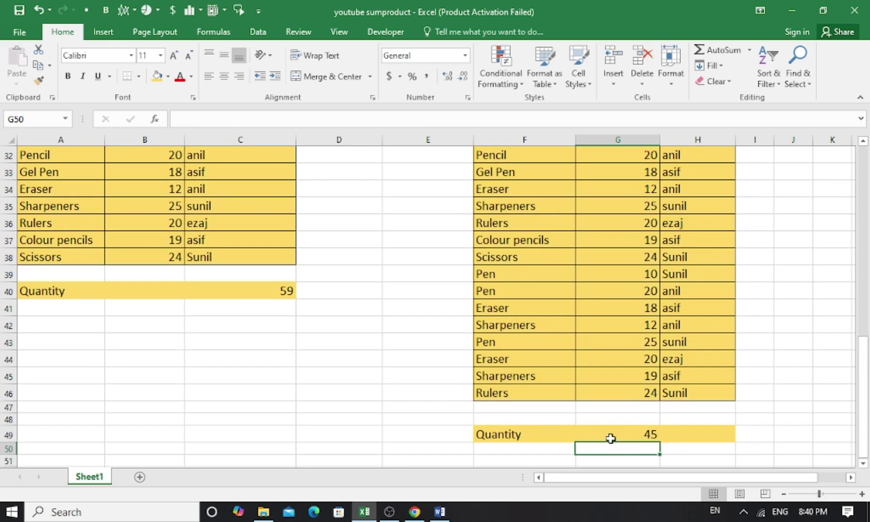
Examine the G49 formula and the Example 5 pen rows 31, 39 and 43 that meet both conditions.
left_click(611, 435)
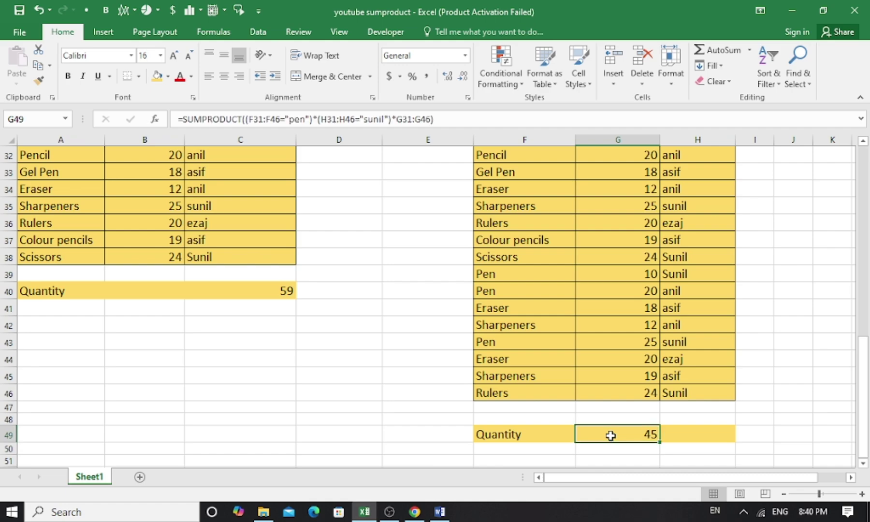
left_click_drag(862, 365, 863, 307)
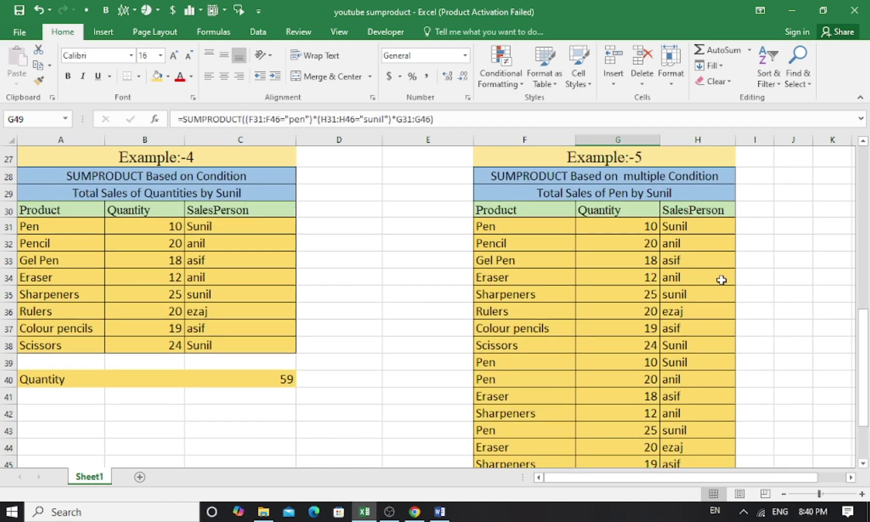
left_click(642, 227)
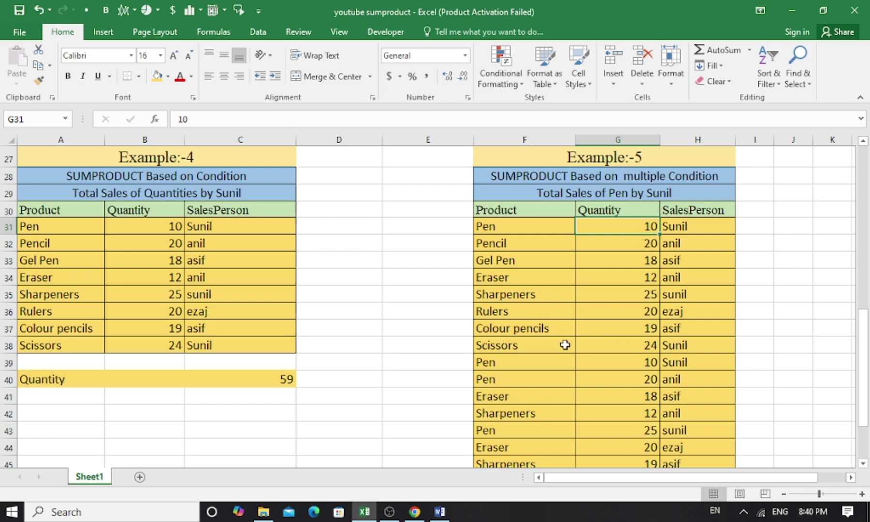
left_click(864, 464)
left_click(863, 464)
left_click(863, 464)
left_click(547, 304)
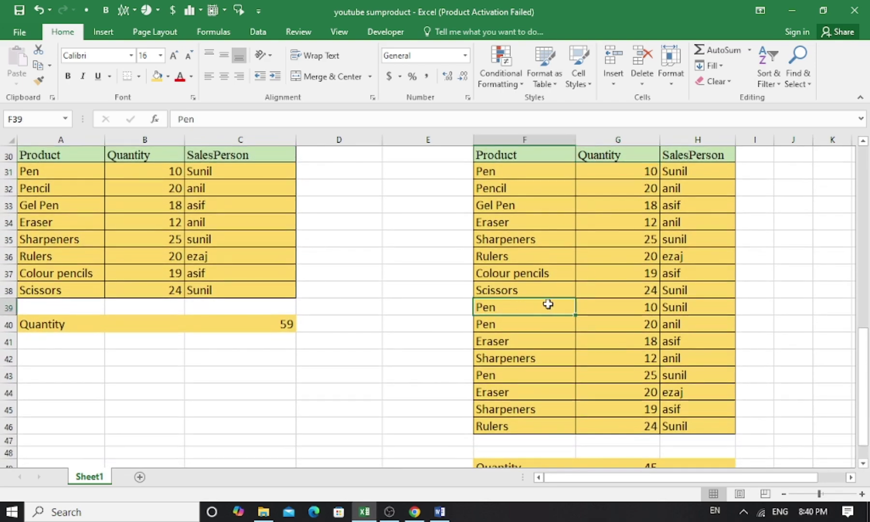
left_click_drag(547, 304, 663, 311)
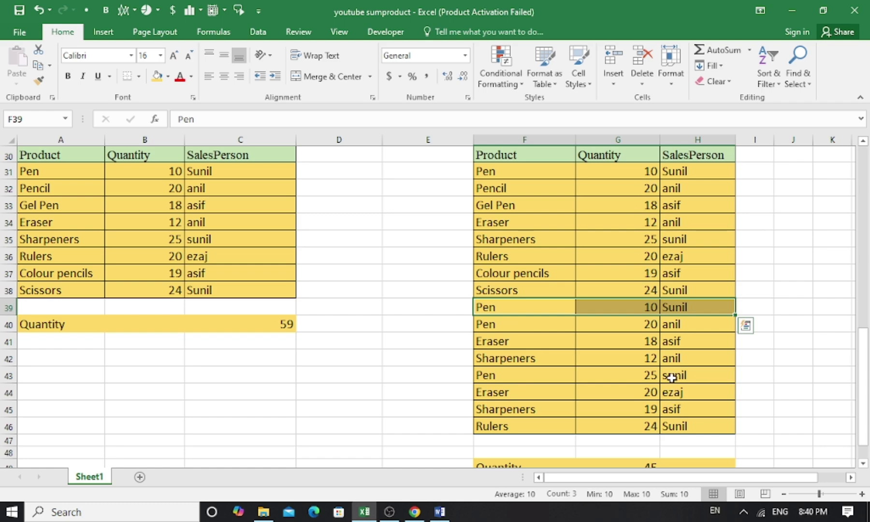
left_click_drag(522, 377, 651, 375)
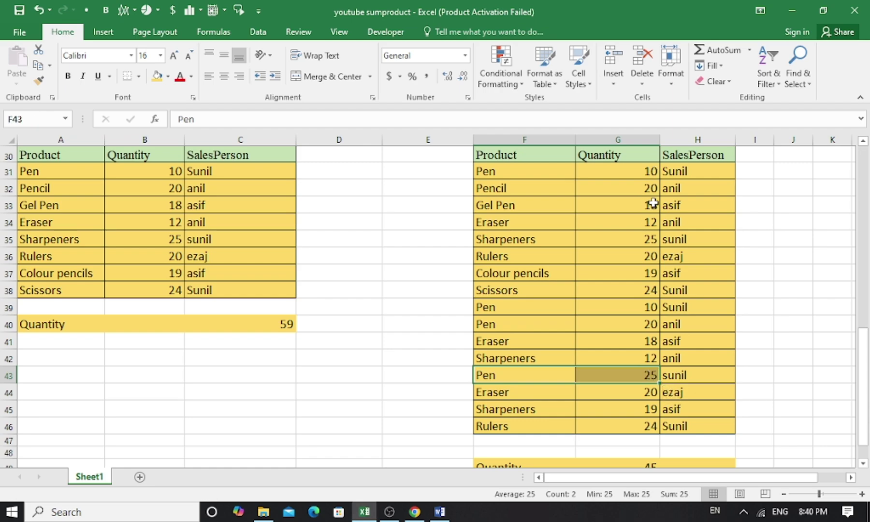
Compare the combined sum of the matching pen quantities in G31, G39 and G43 with the formula result in G49.
left_click(652, 176)
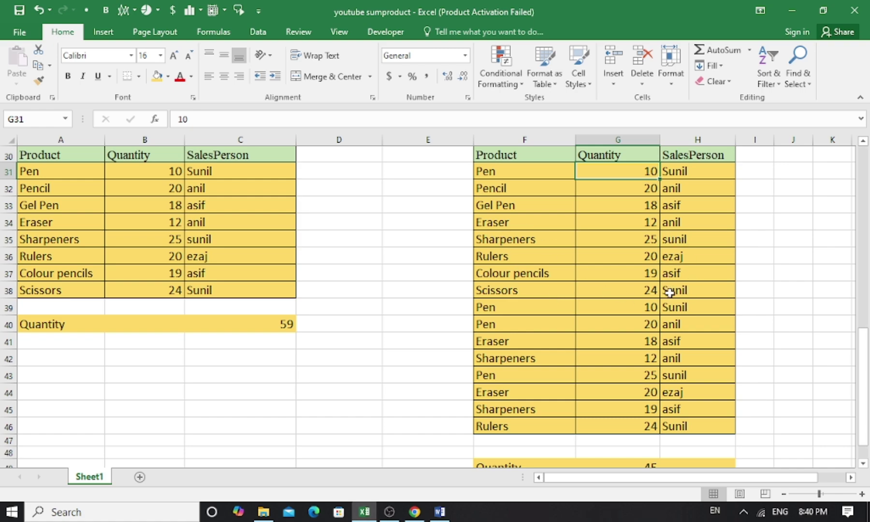
left_click(652, 310, "ctrl")
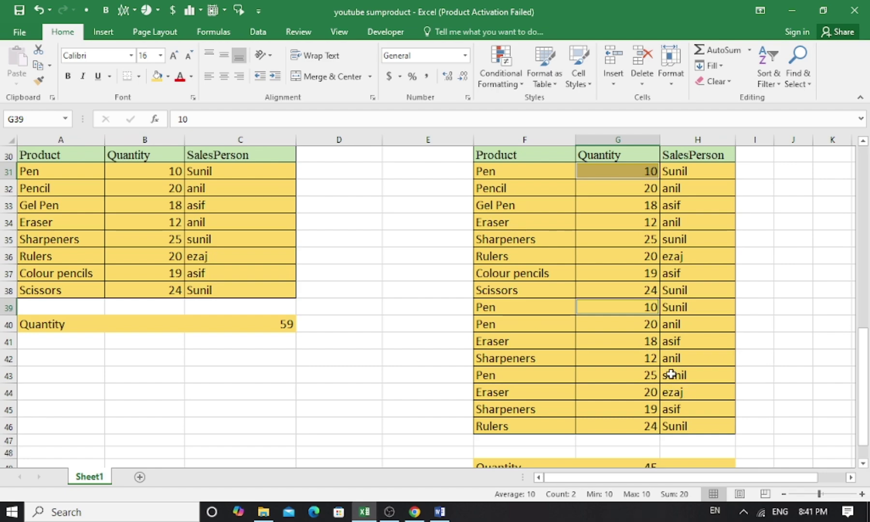
left_click(650, 377, "ctrl")
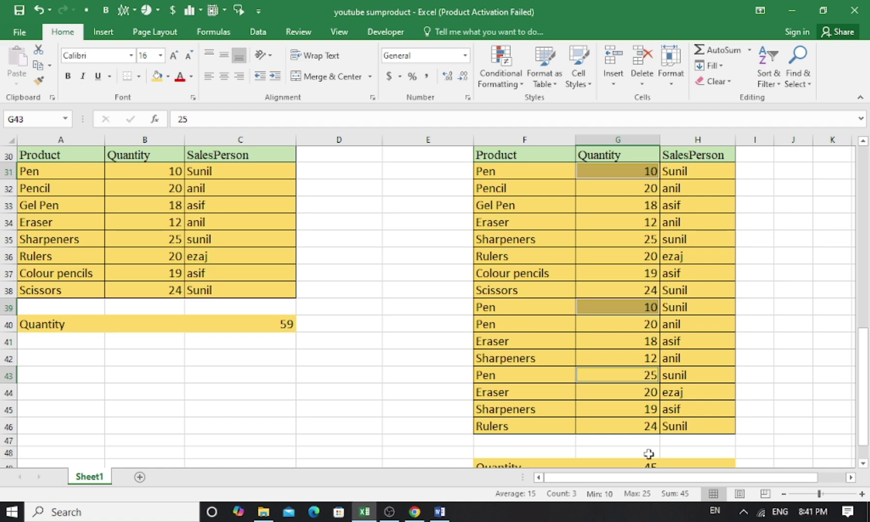
scroll(466, 463, "down", 1)
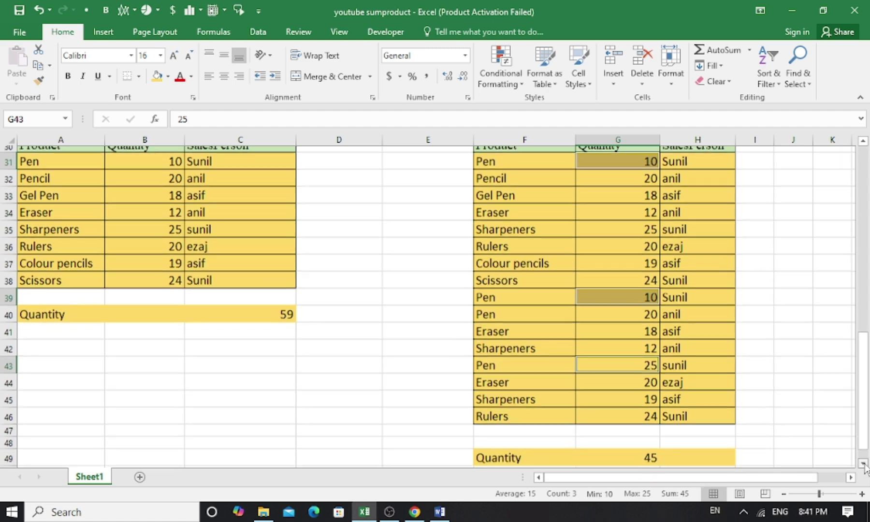
left_click(612, 455)
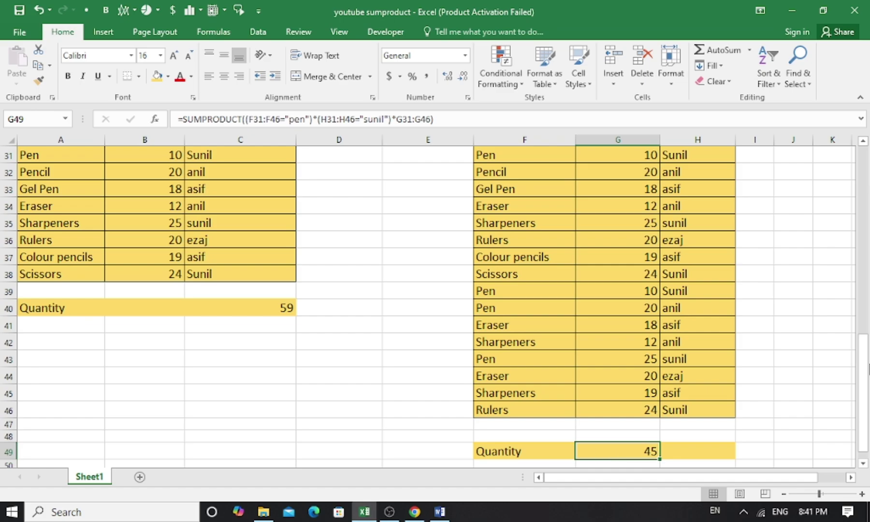
Copy the Example 4 Quantity column B30:B38 with its heading and paste it beside the table at D30.
left_click_drag(866, 377, 866, 332)
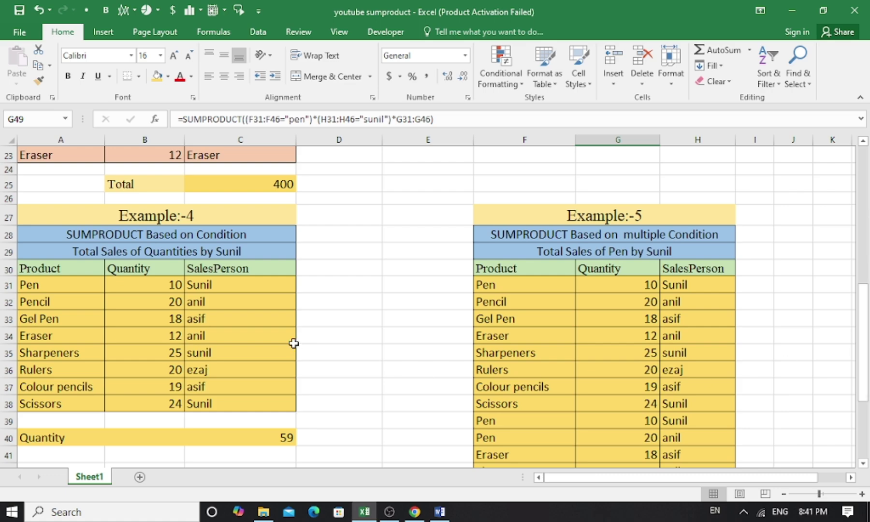
left_click_drag(173, 267, 166, 397)
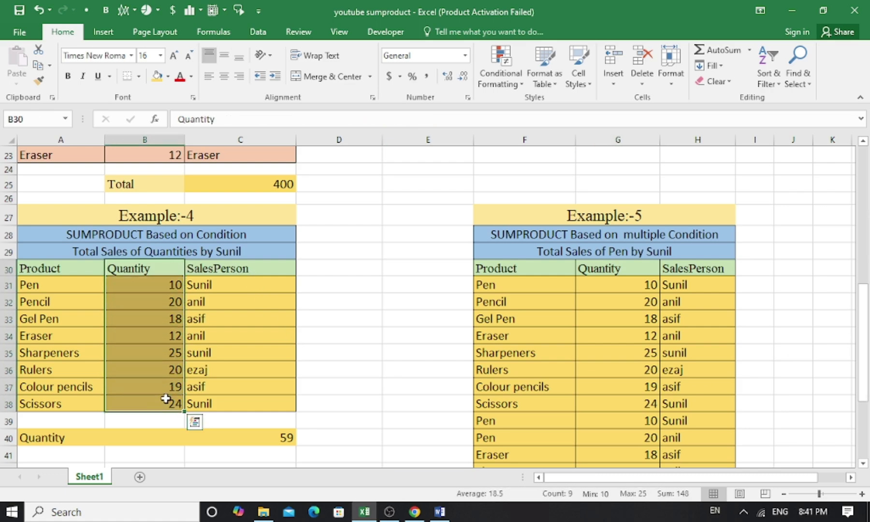
key("ctrl+c")
left_click(355, 270)
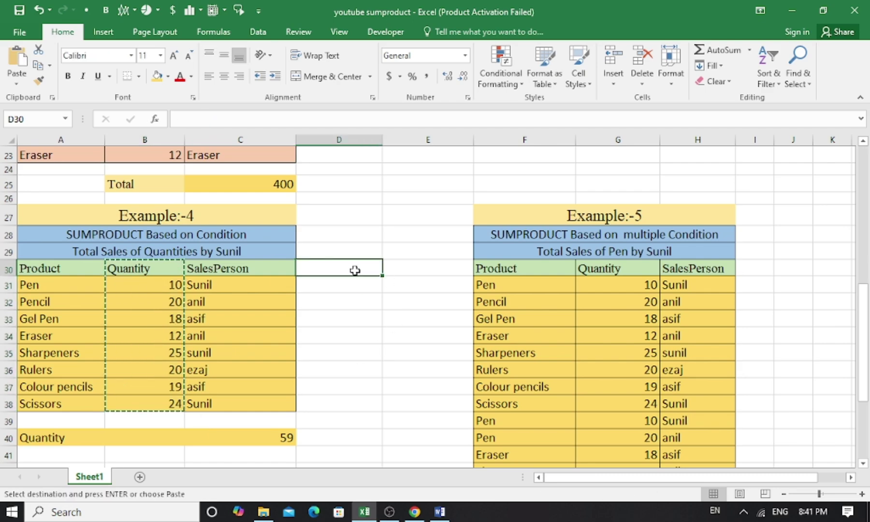
key("ctrl+v")
key("ctrl")
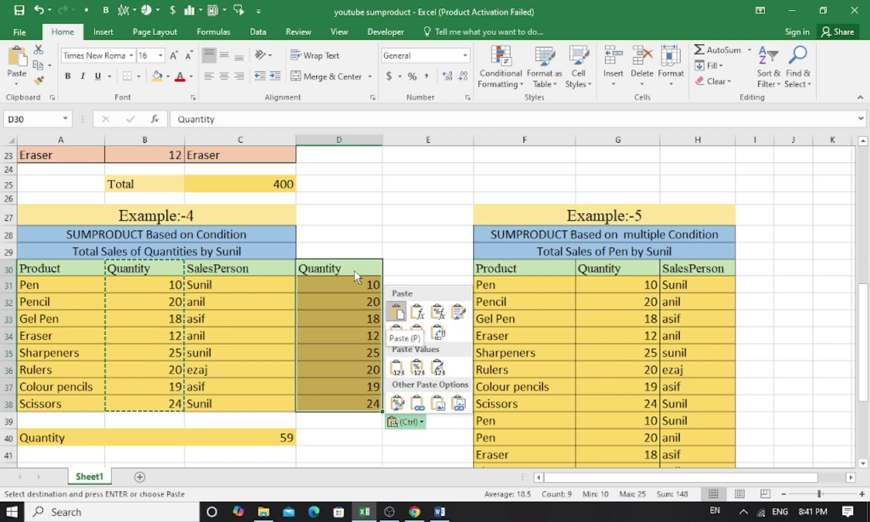
Rename the heading of the pasted column in D30 to Price.
key("Escape")
left_click(334, 270)
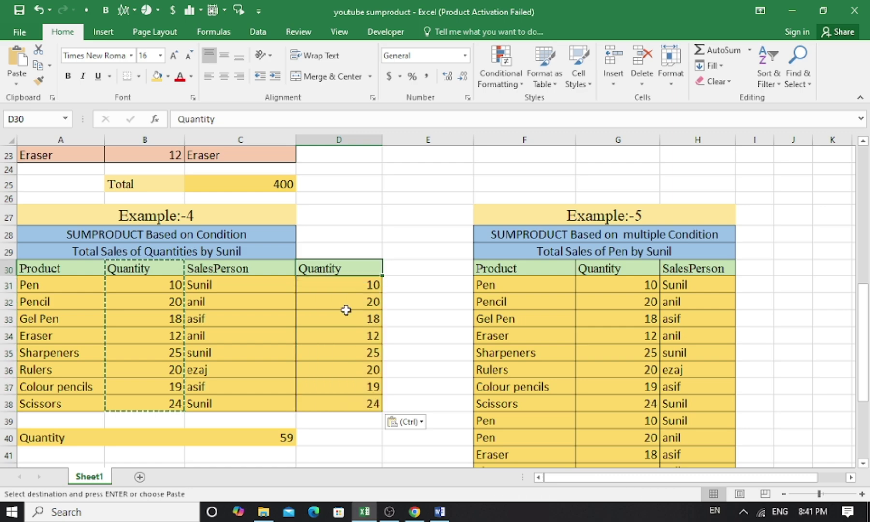
type("P")
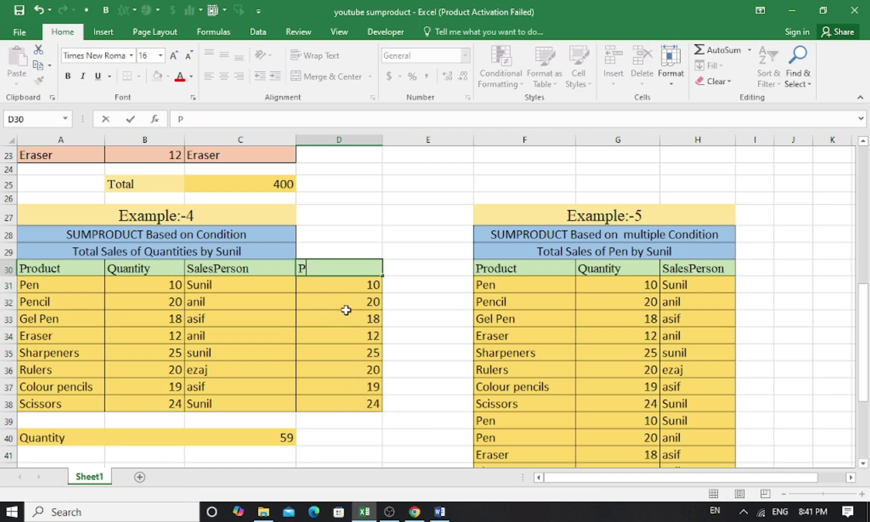
type("rice")
key("Return")
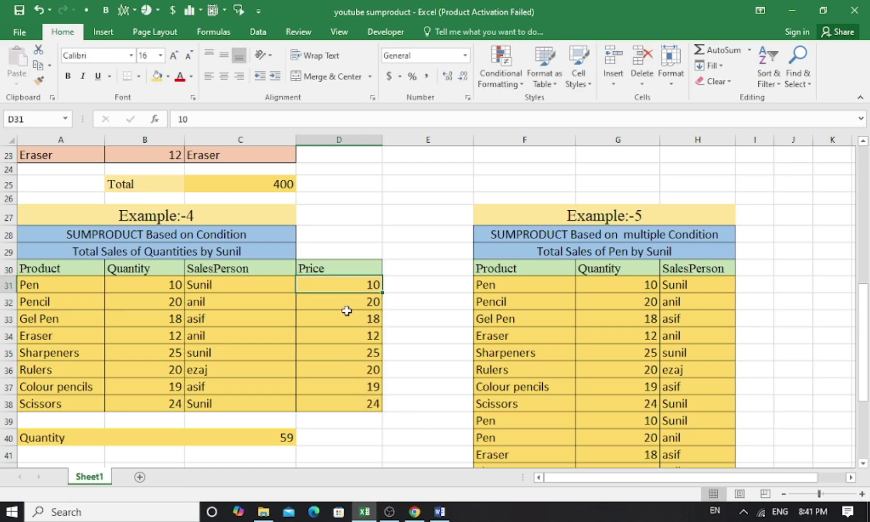
Begin a SUMPRODUCT formula in D40 with a condition matching C31:C38 to the salesperson named in the Example 4 title.
left_click(326, 440)
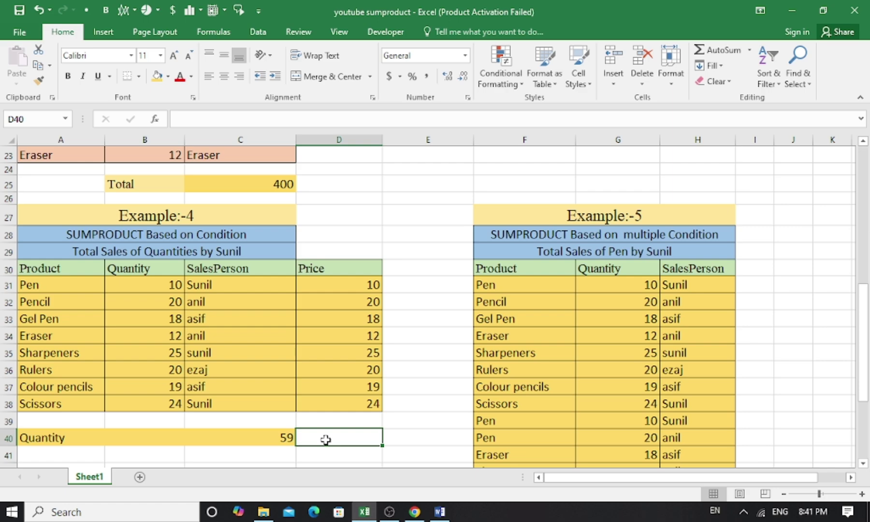
type("=")
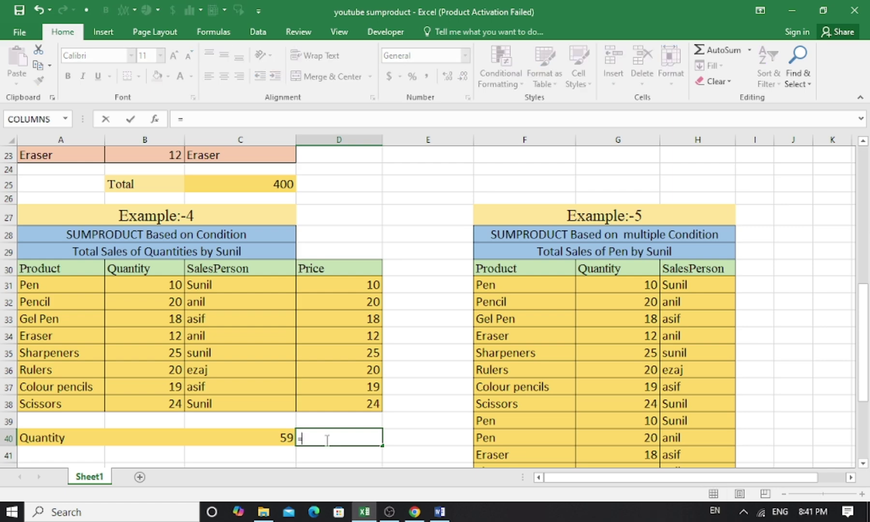
type("sum")
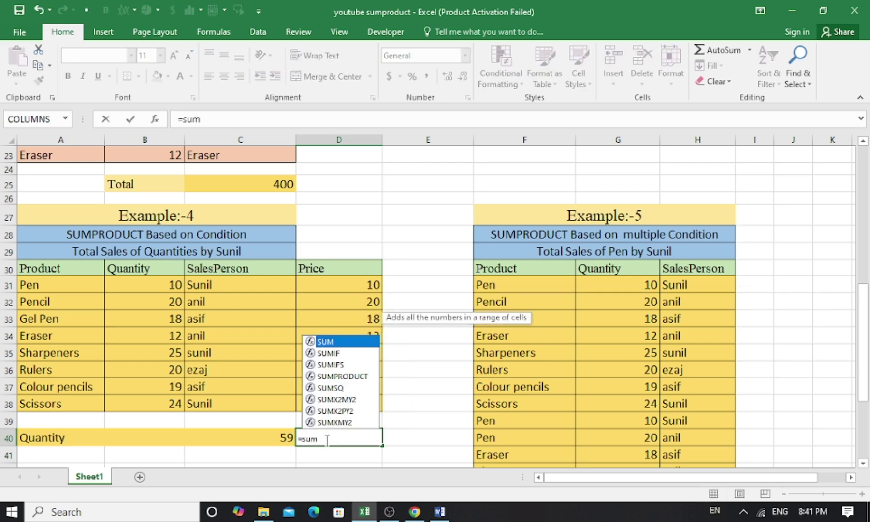
type("produ")
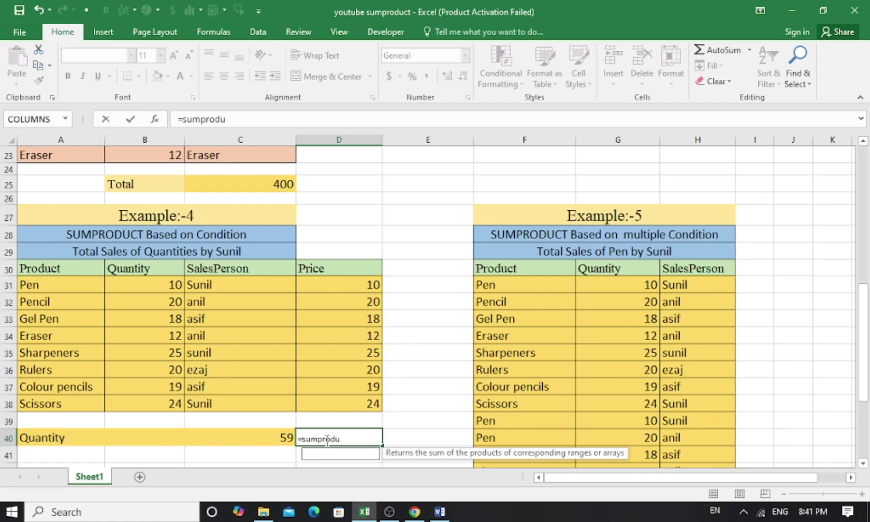
type("ct((")
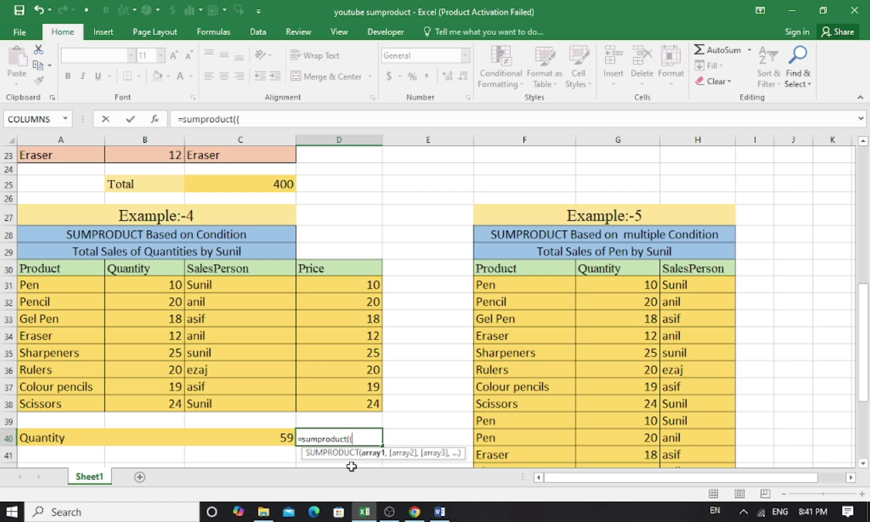
left_click_drag(235, 282, 245, 401)
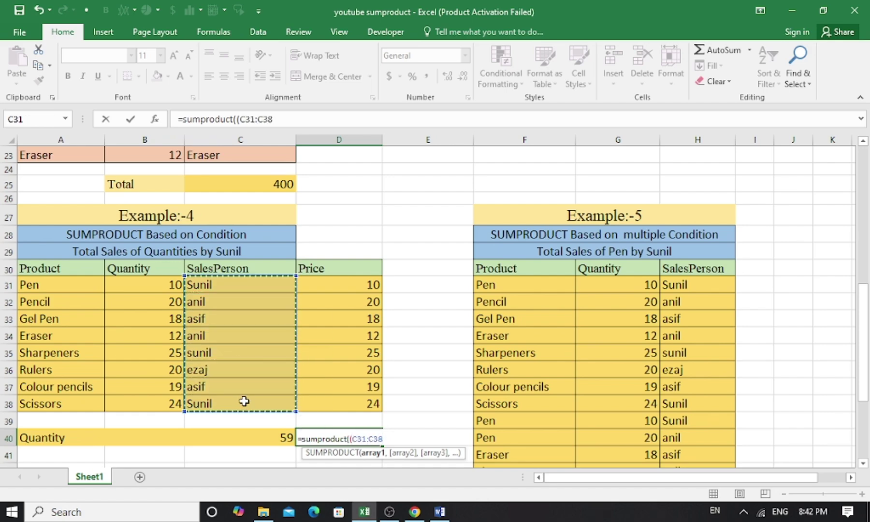
type("=")
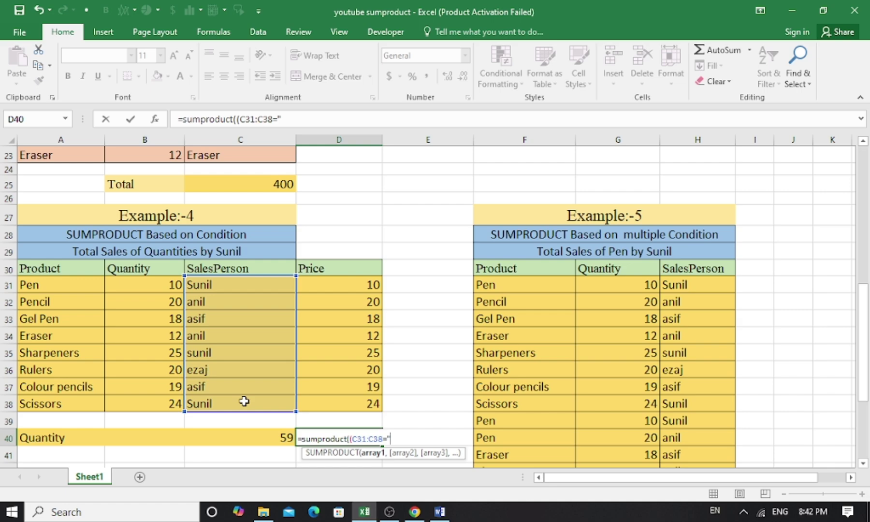
type("\"sum")
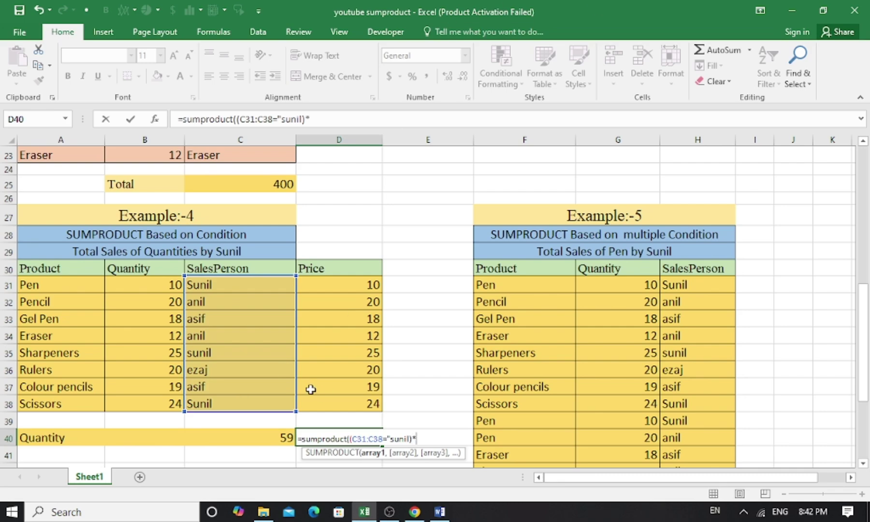
Complete the D40 formula by multiplying the condition by B31:B38 and adding the prices D31:D38 as the second array.
left_click(171, 284)
left_click_drag(170, 284, 169, 396)
type(",")
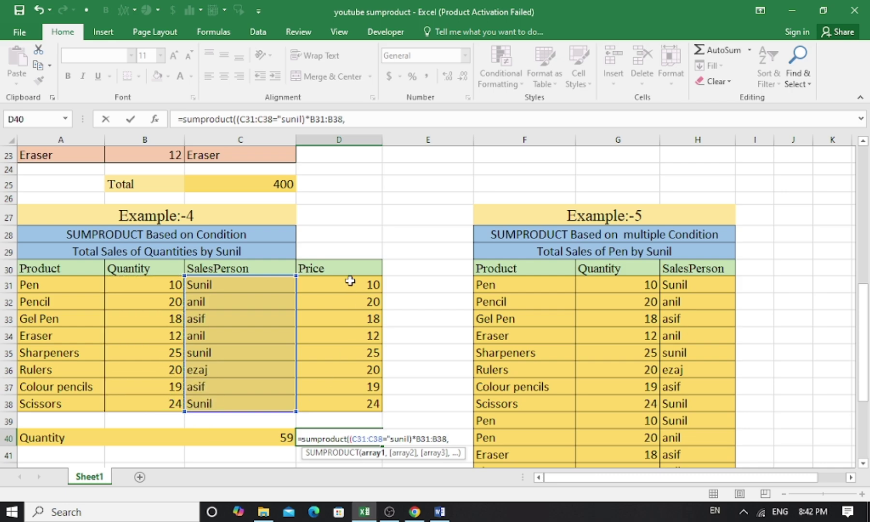
left_click_drag(349, 283, 355, 404)
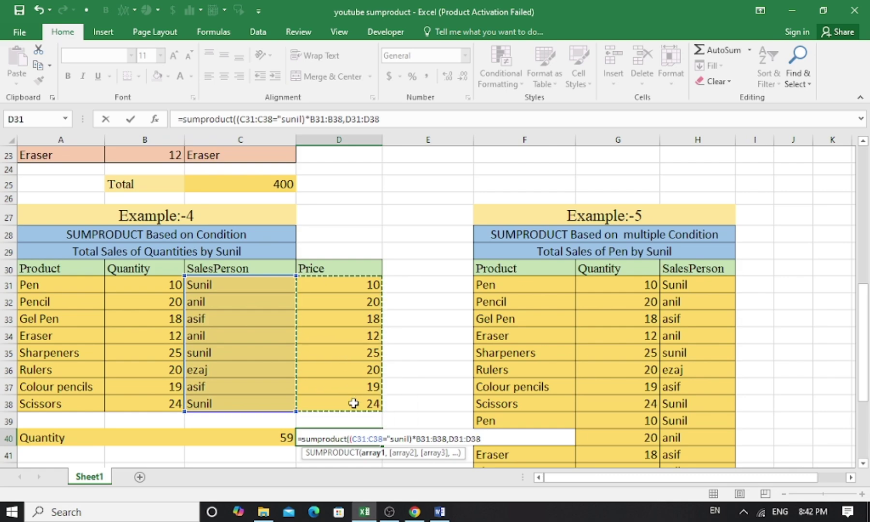
key("Return")
key("Return")
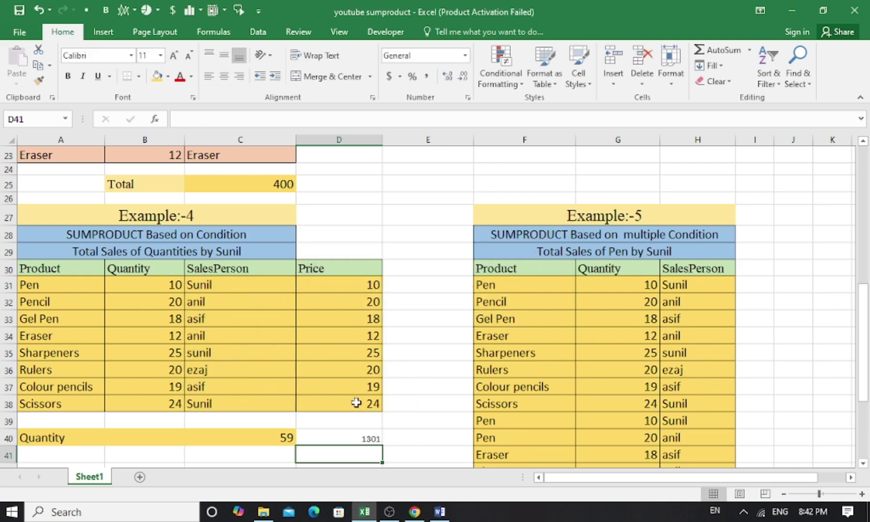
Format D40 with the golden fill colour and font size 16 to match the Quantity total row.
left_click(356, 439)
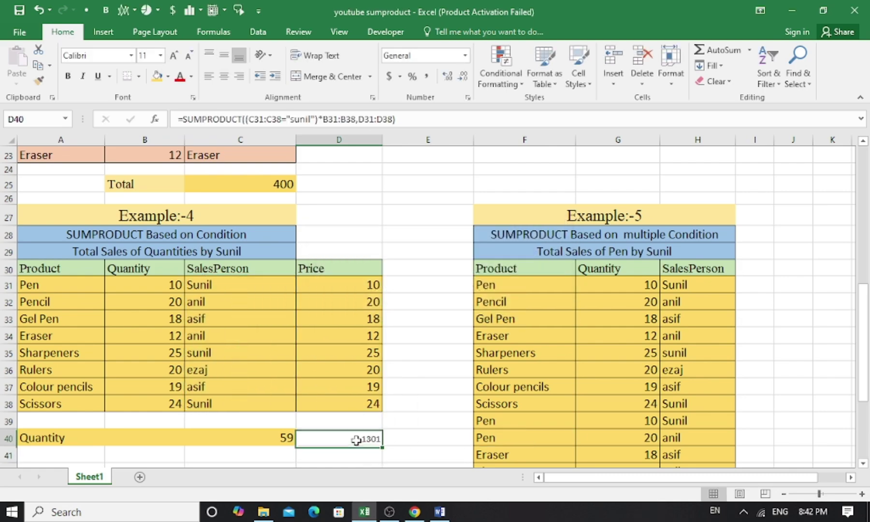
left_click(157, 76)
left_click(160, 56)
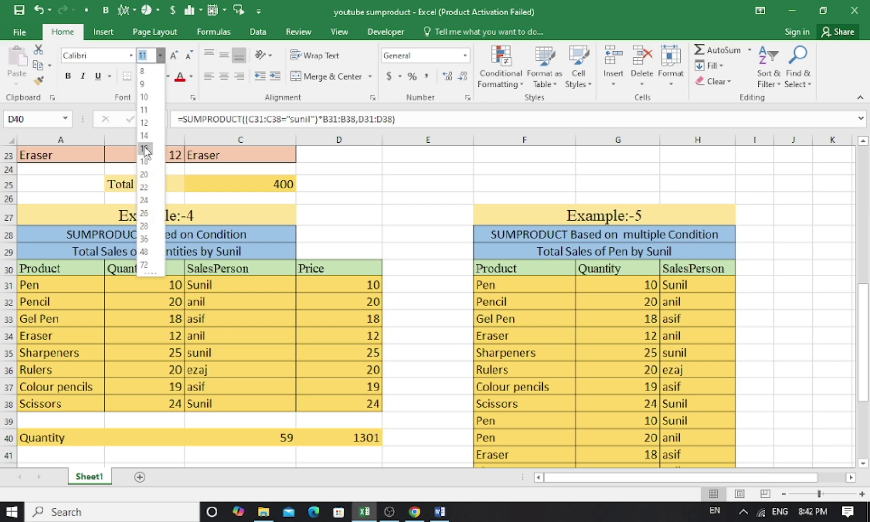
left_click(148, 151)
left_click(360, 452)
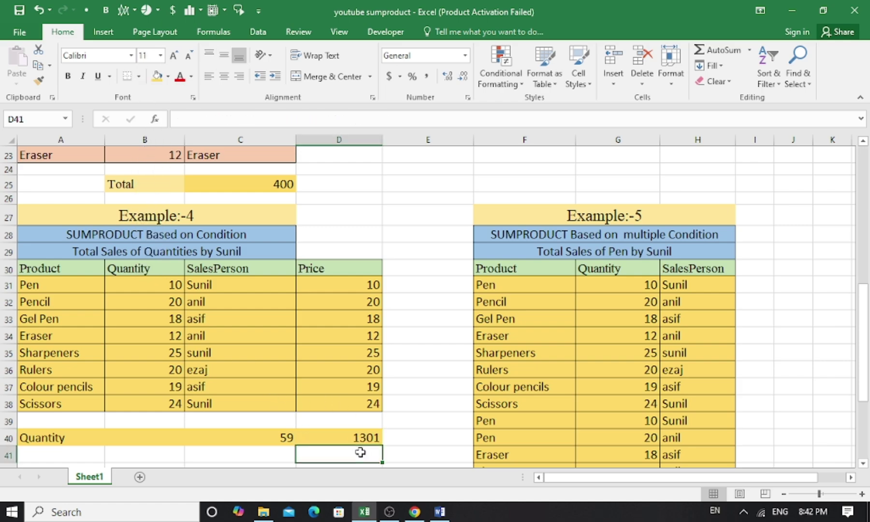
Copy the SalesPerson heading and the first salesperson entry from C30:C31 and paste them at A42.
left_click(863, 464)
left_click(863, 464)
left_click(864, 464)
left_click(863, 464)
left_click(863, 464)
left_click(863, 464)
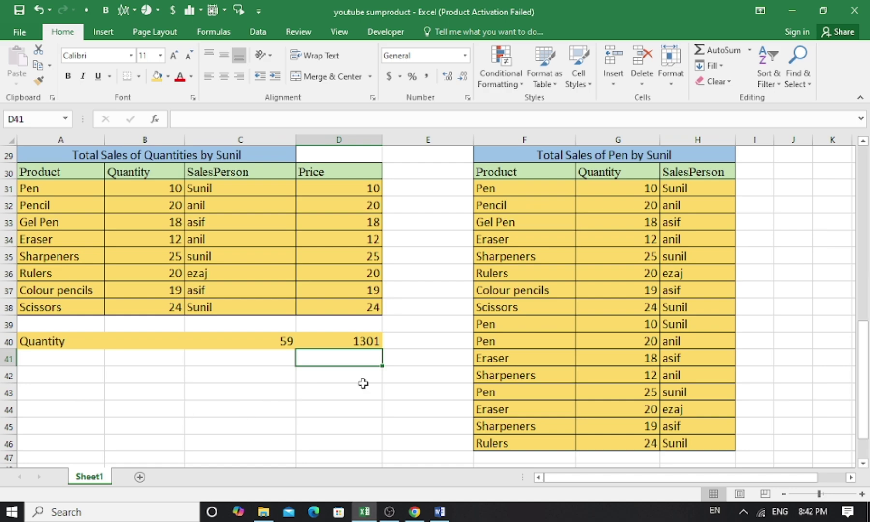
left_click(342, 376)
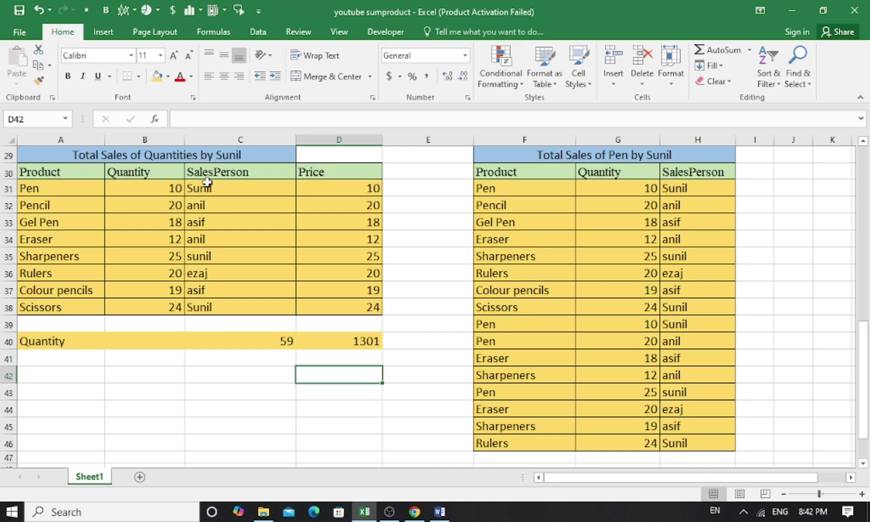
left_click_drag(214, 171, 214, 181)
key("ctrl+c")
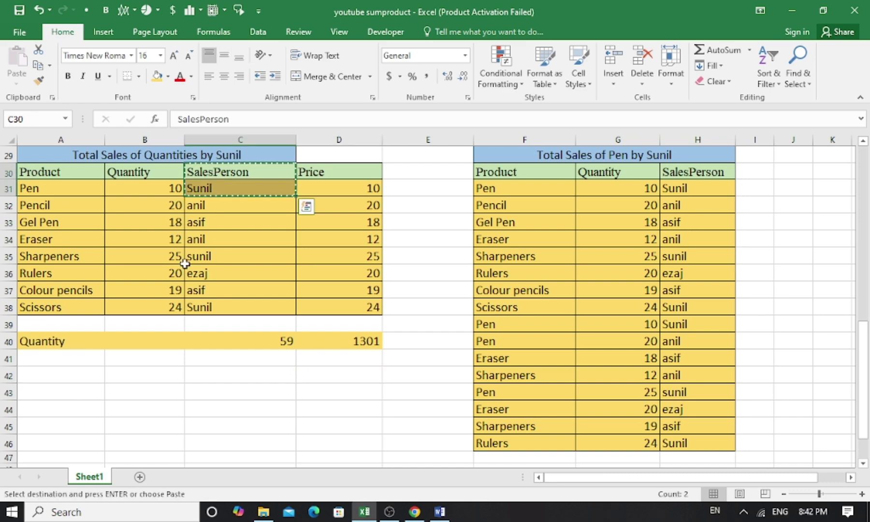
left_click(82, 376)
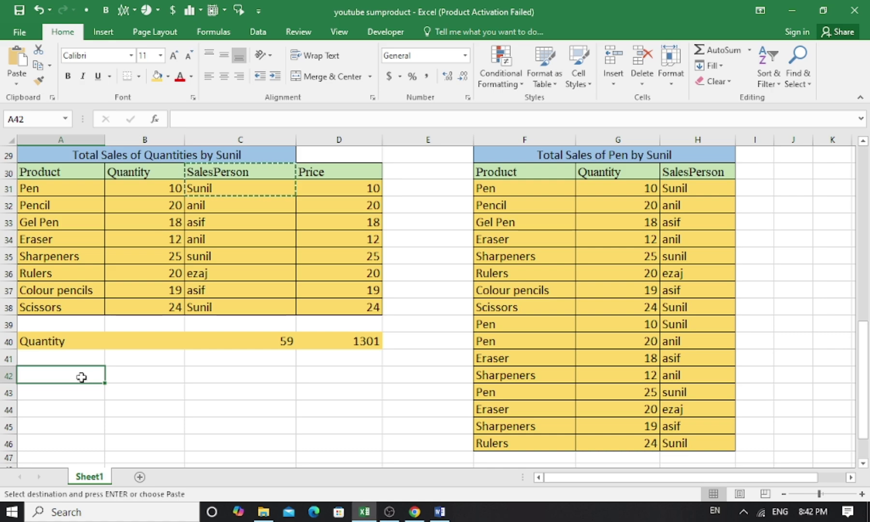
key("ctrl+v")
Begin a SUMPRODUCT formula in D42 with the condition C31:C38=A43, ready to multiply.
left_click(329, 377)
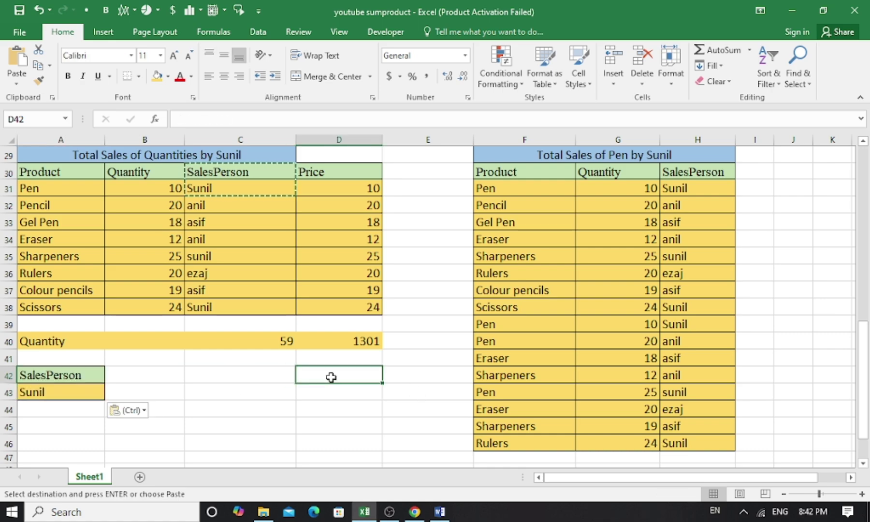
type("=s")
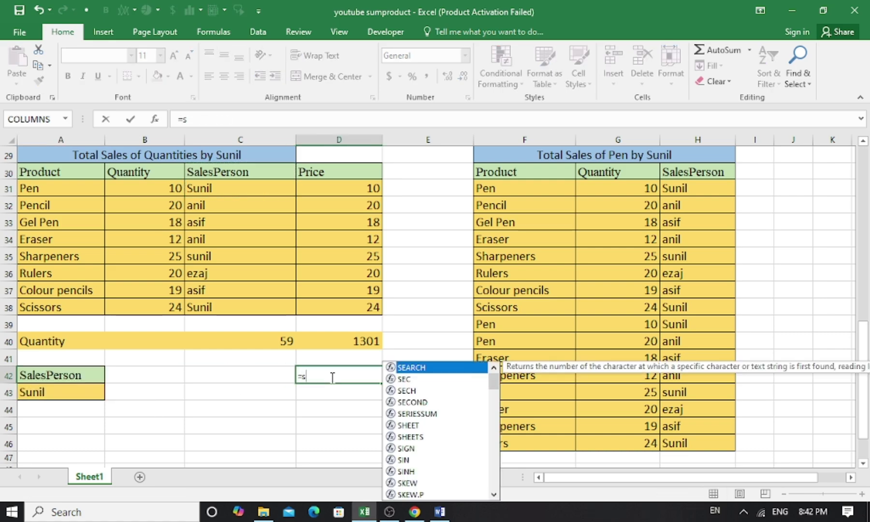
type("umprod")
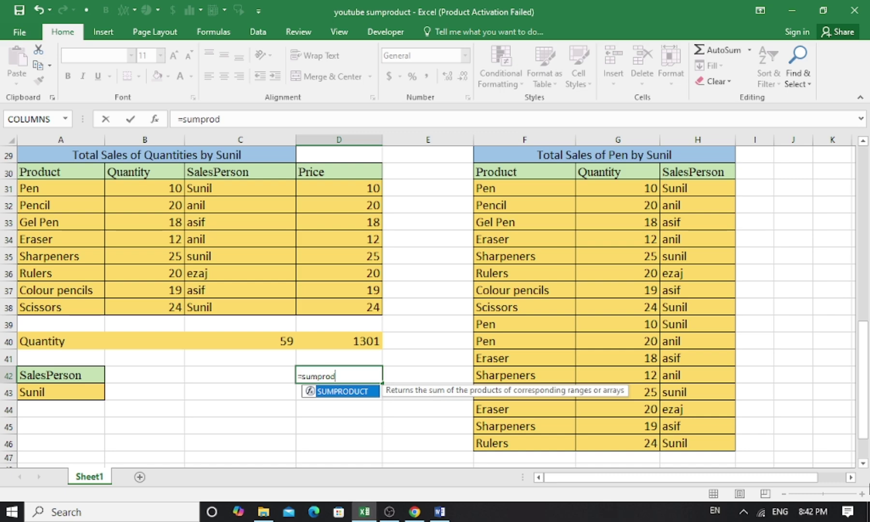
type("uct")
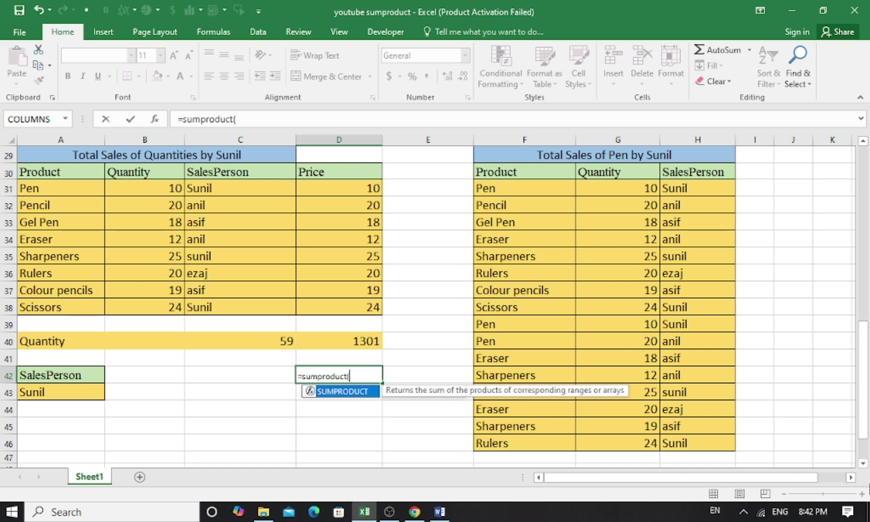
type("((")
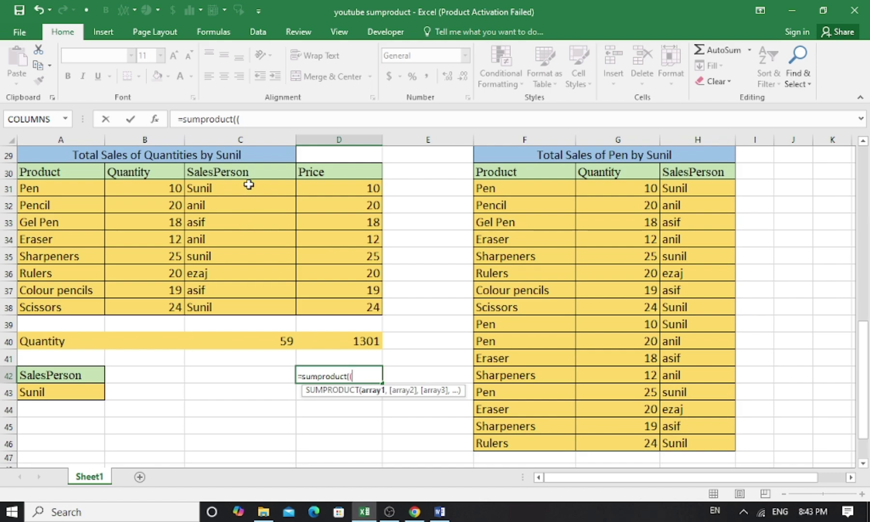
left_click_drag(249, 185, 252, 301)
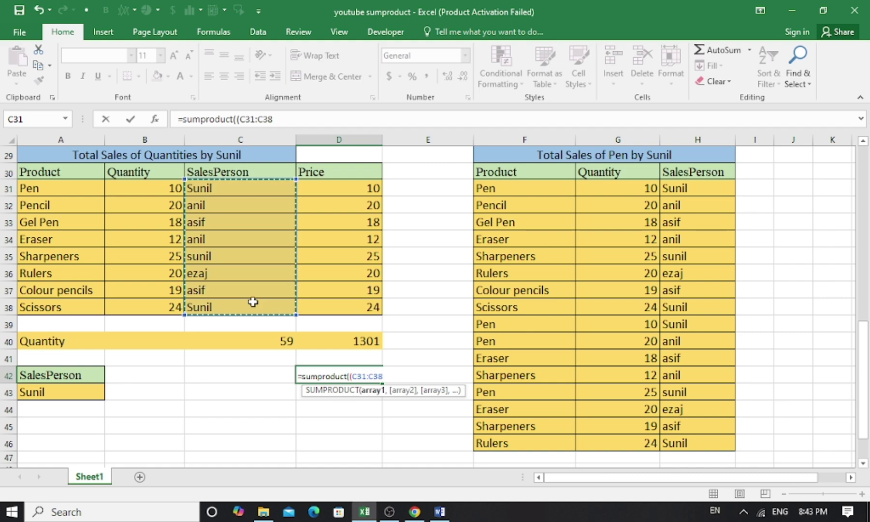
type("=")
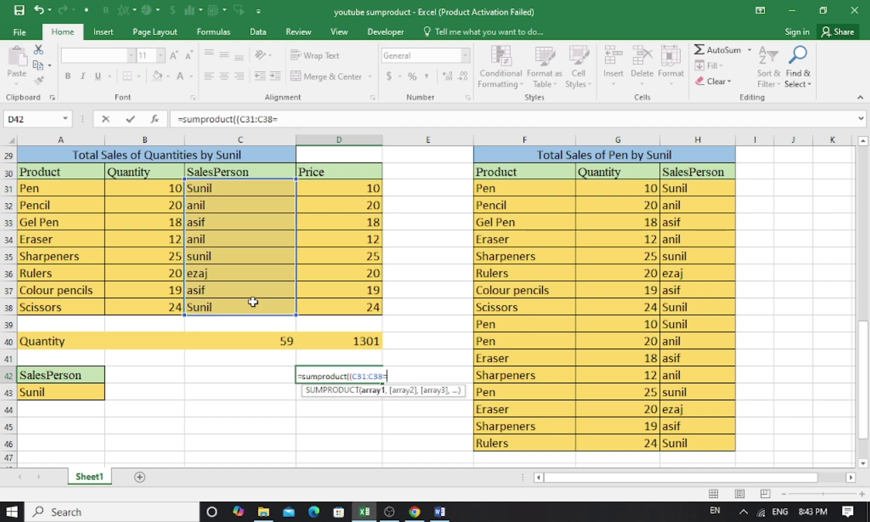
left_click(52, 392)
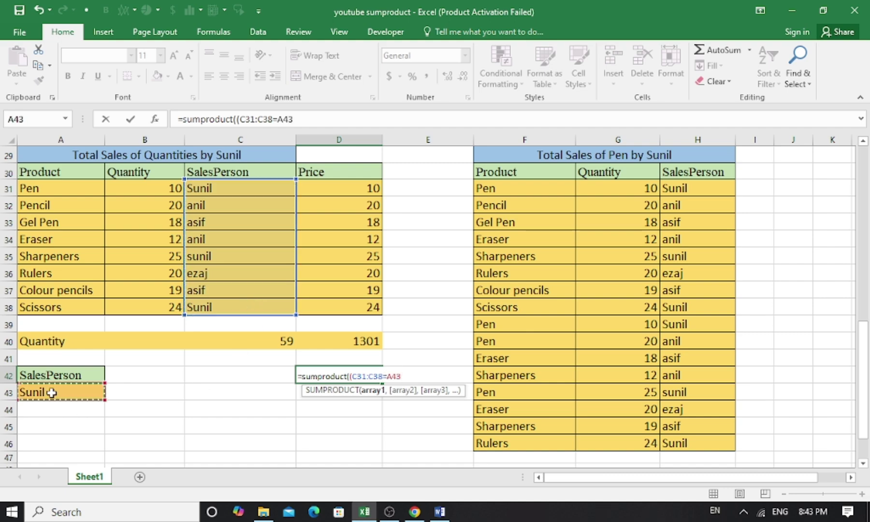
type(")*")
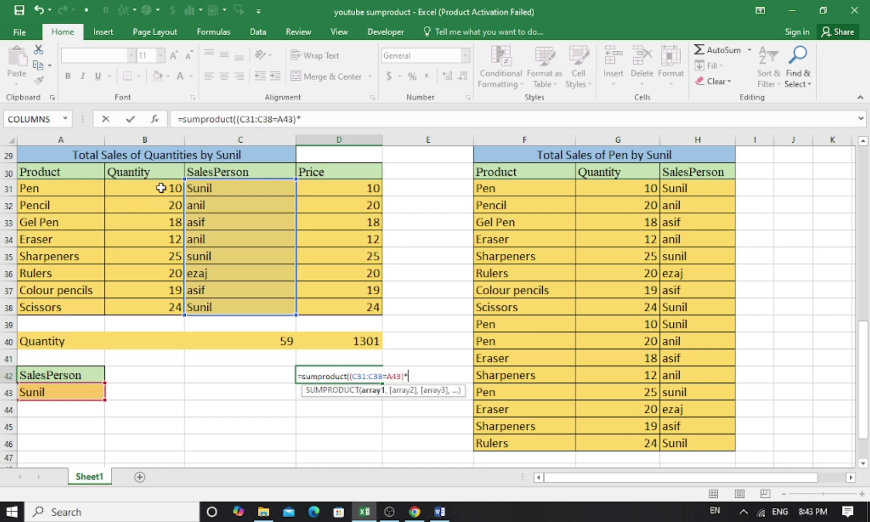
Complete the D42 formula by multiplying the condition by B31:B38 and adding D31:D38 as the second array.
left_click_drag(160, 189, 160, 305)
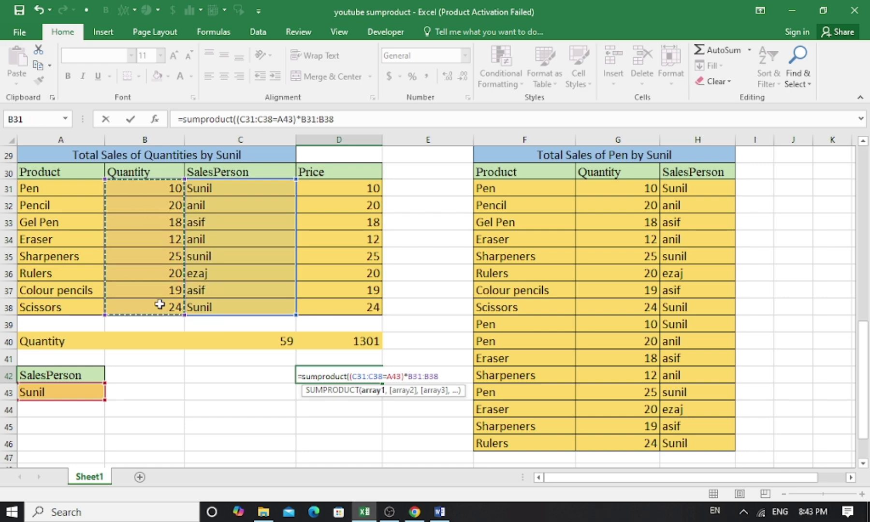
type(",")
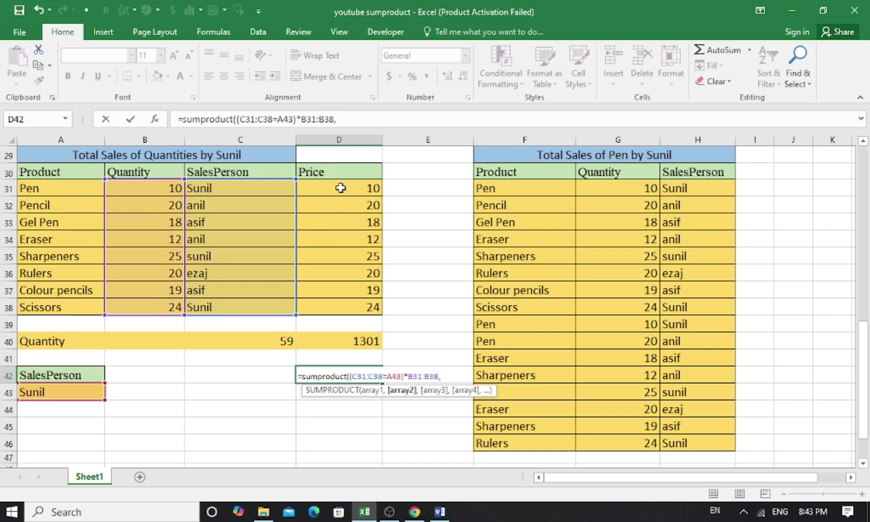
left_click_drag(342, 192, 333, 305)
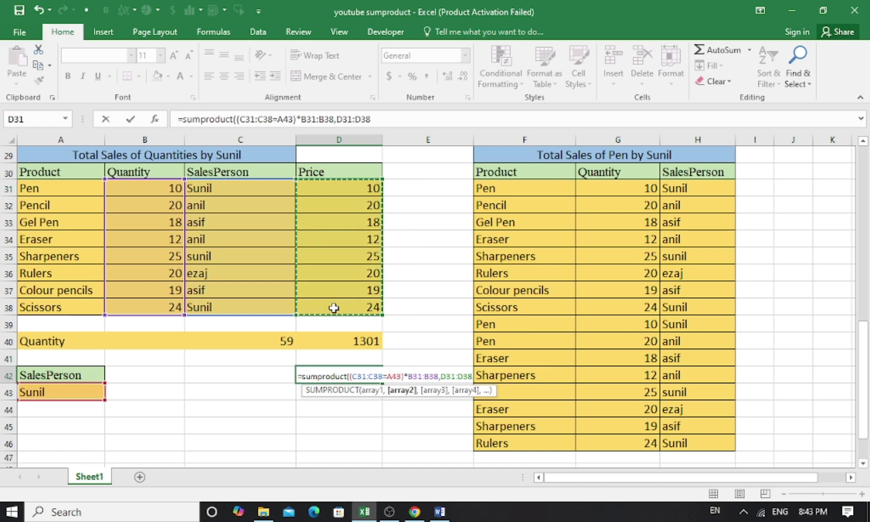
key("Return")
key("Return")
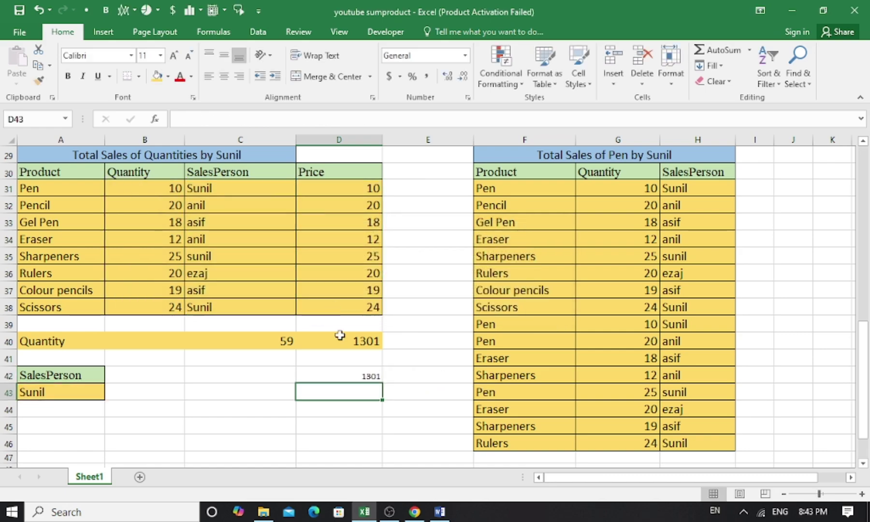
left_click(351, 377)
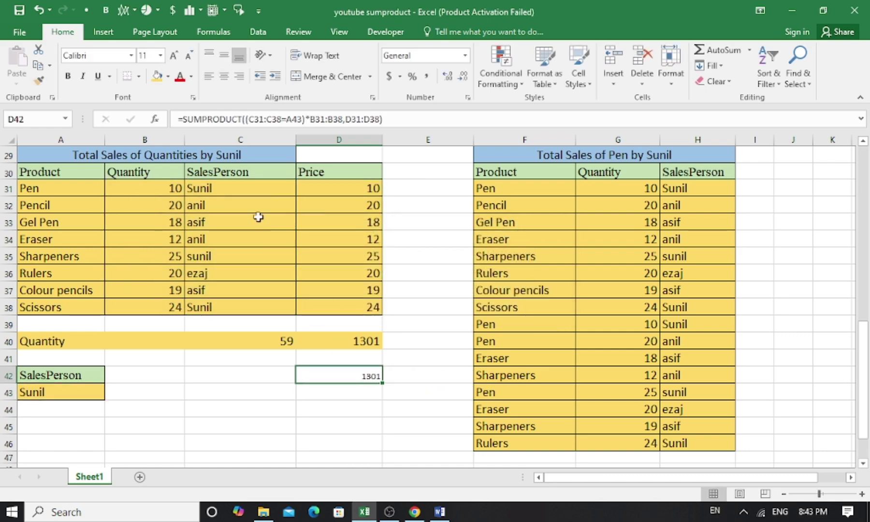
Format D42 with the golden fill colour and font size 16 to match D40.
left_click(157, 76)
left_click(160, 55)
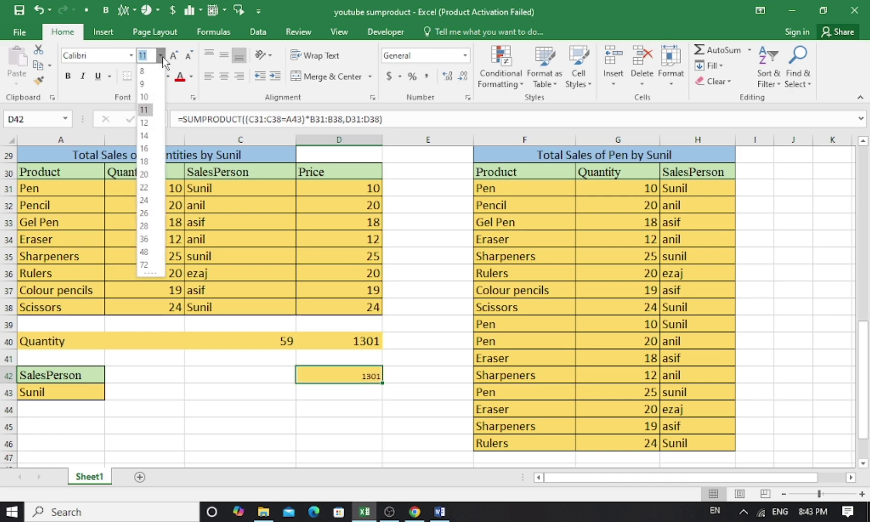
left_click(144, 148)
Test the D42 formula by replacing the A43 criterion with the salesperson listed in C32, followed by the one in C33.
left_click(64, 392)
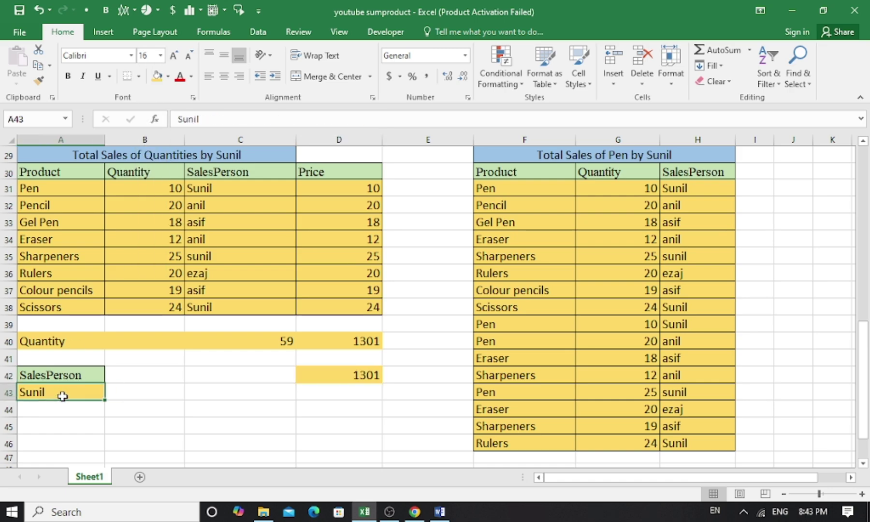
double_click(64, 395)
type("ani")
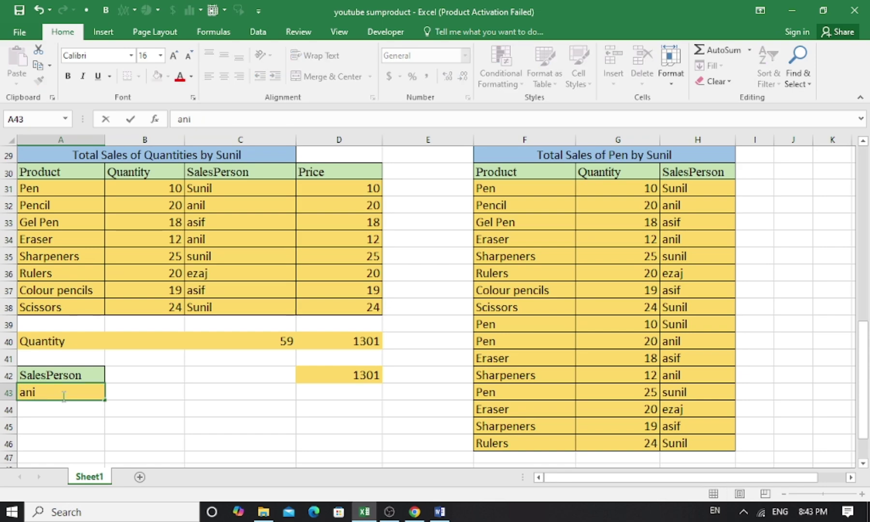
type("l")
key("Return")
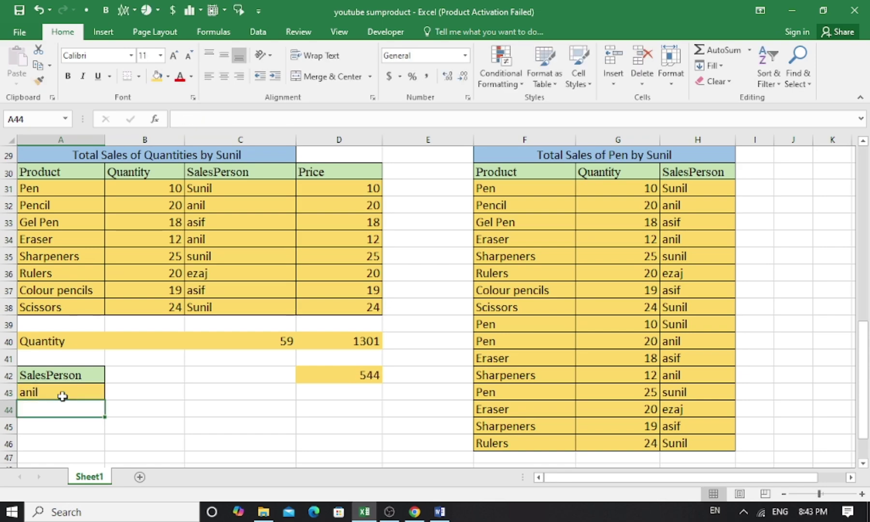
left_click(62, 396)
type("asif")
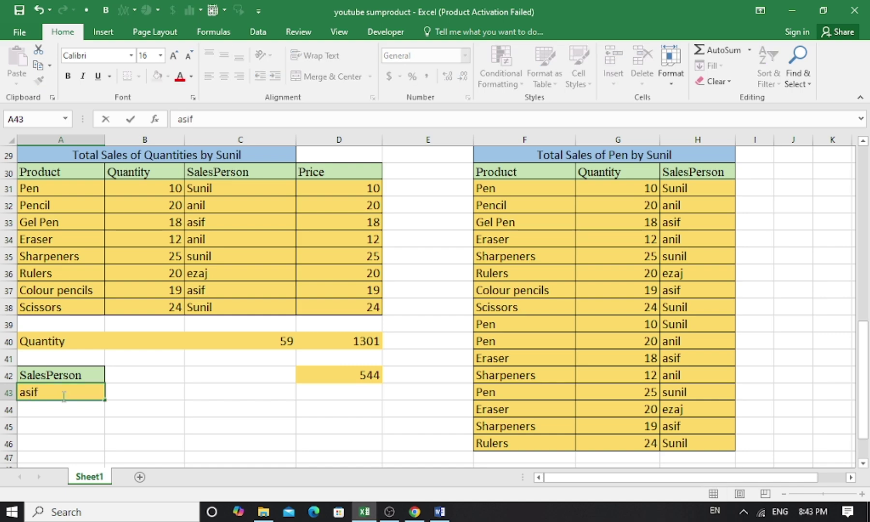
key("Return")
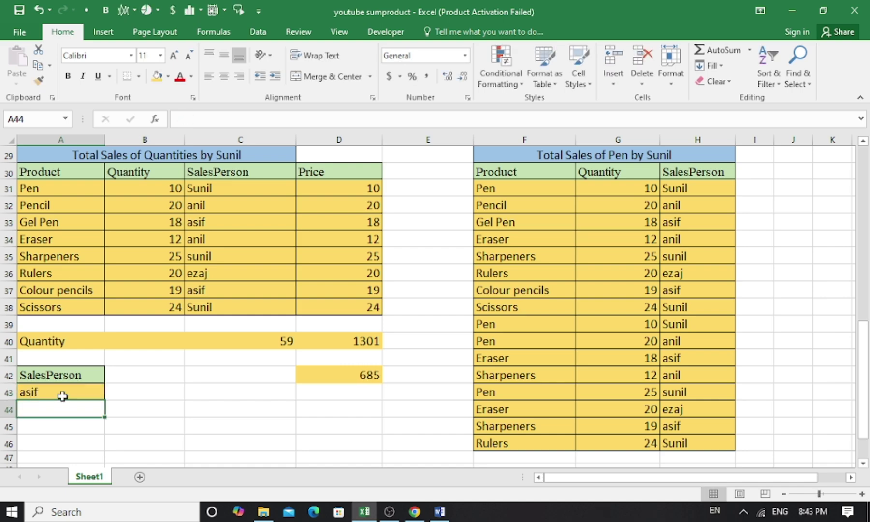
Test the D42 formula with the salesperson listed in C36 as the A43 criterion, spelled exactly as in the table.
left_click(62, 396)
type("e")
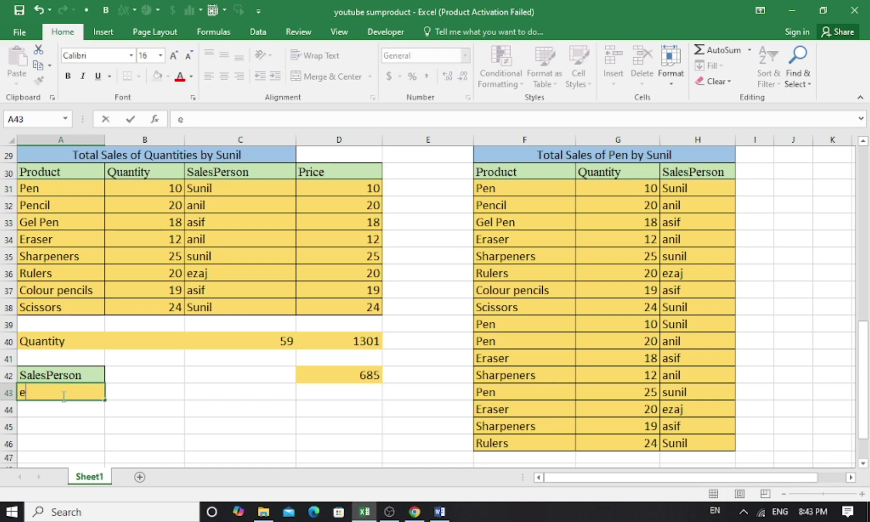
type("jaz")
key("Return")
left_click(62, 396)
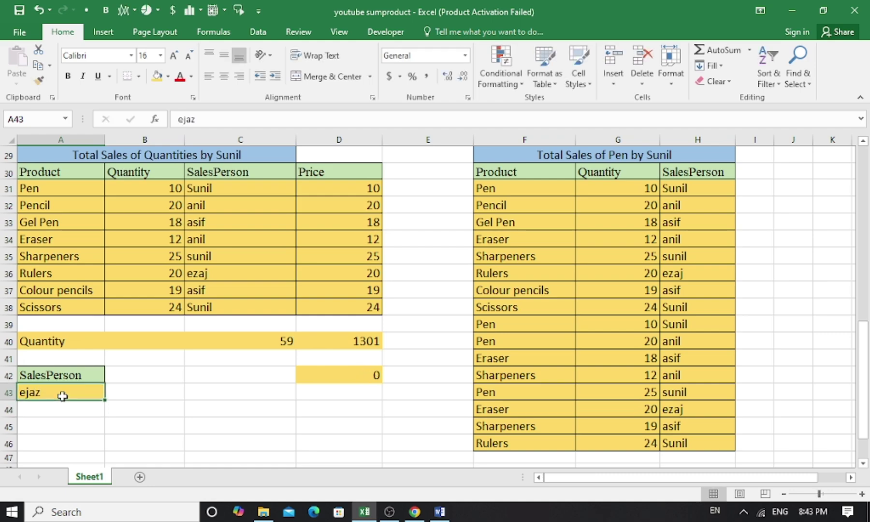
type("e")
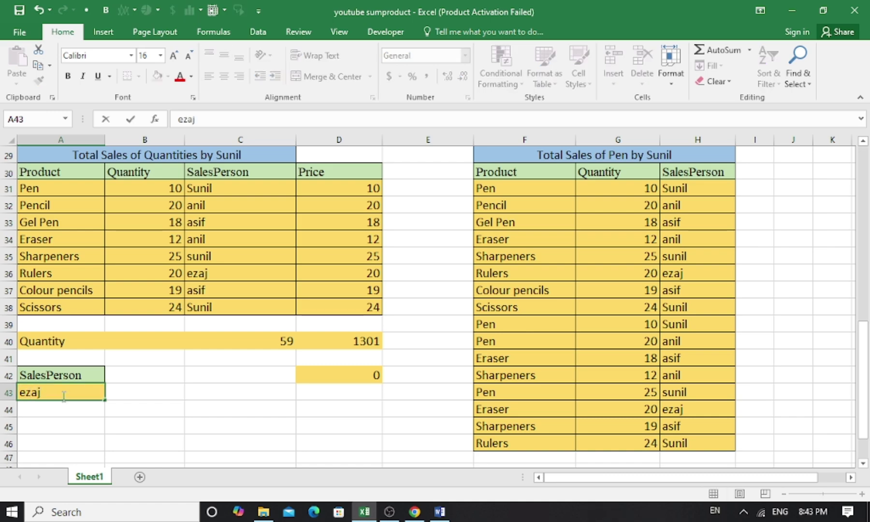
key("Return")
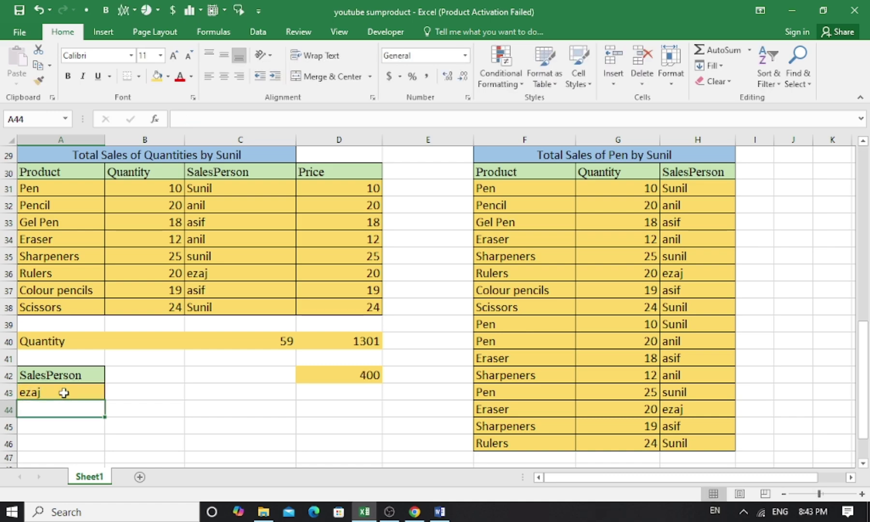
Clear A43 and apply List data validation to it with the source =$C$31:$C$38.
left_click(63, 393)
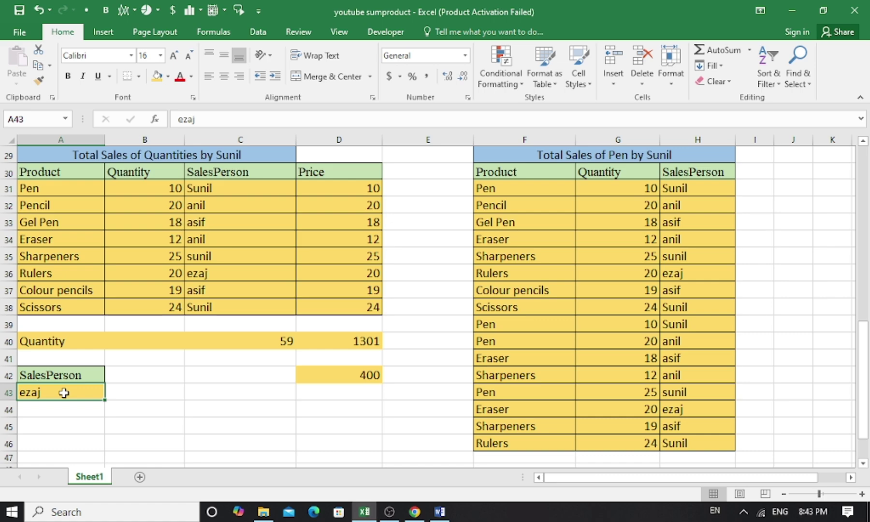
key("Delete")
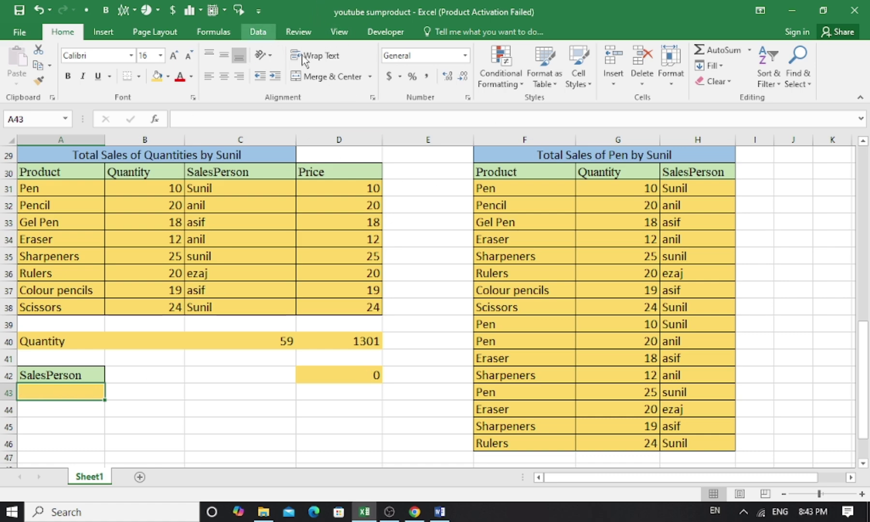
left_click(516, 82)
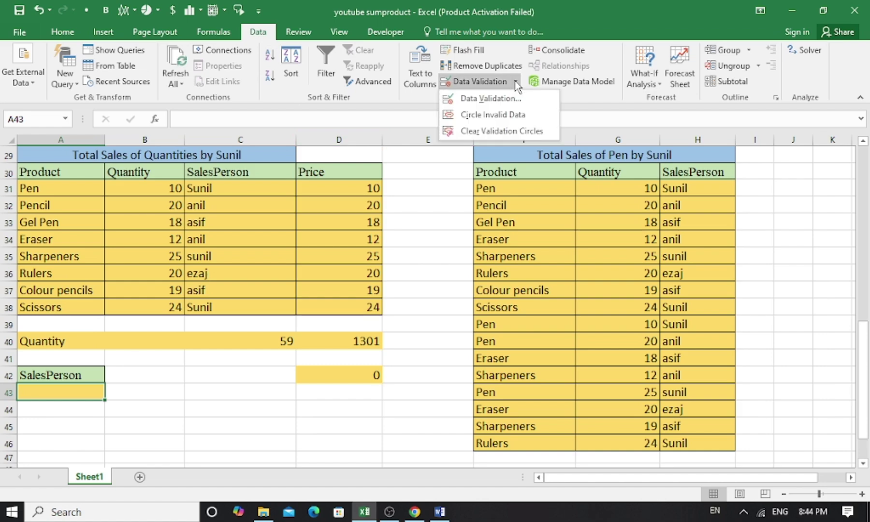
left_click(513, 98)
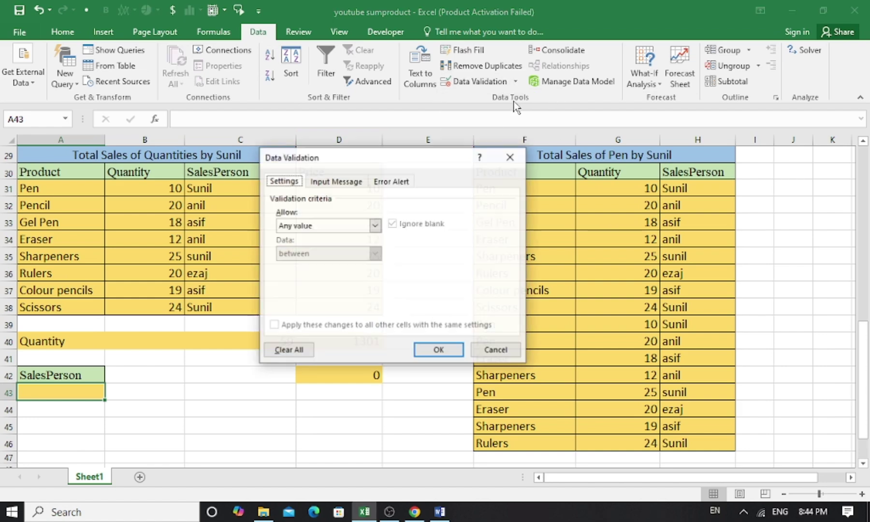
left_click(376, 226)
left_click(324, 259)
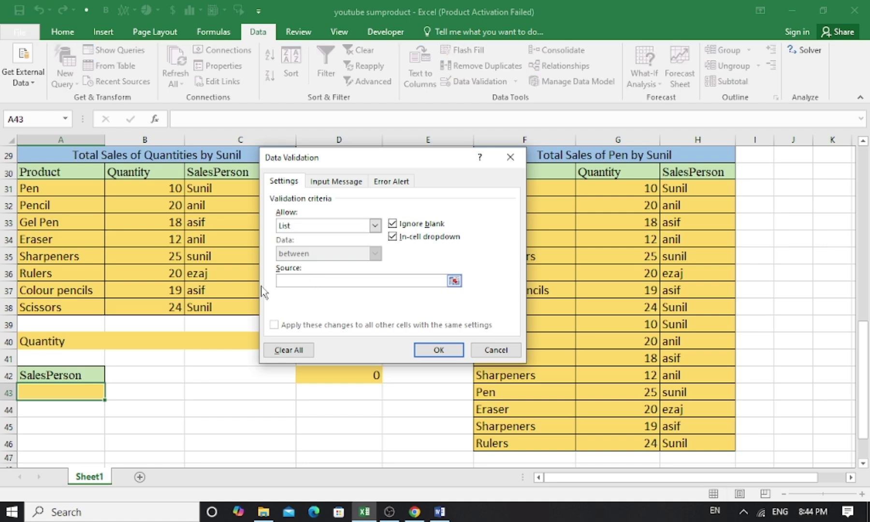
left_click_drag(201, 190, 220, 304)
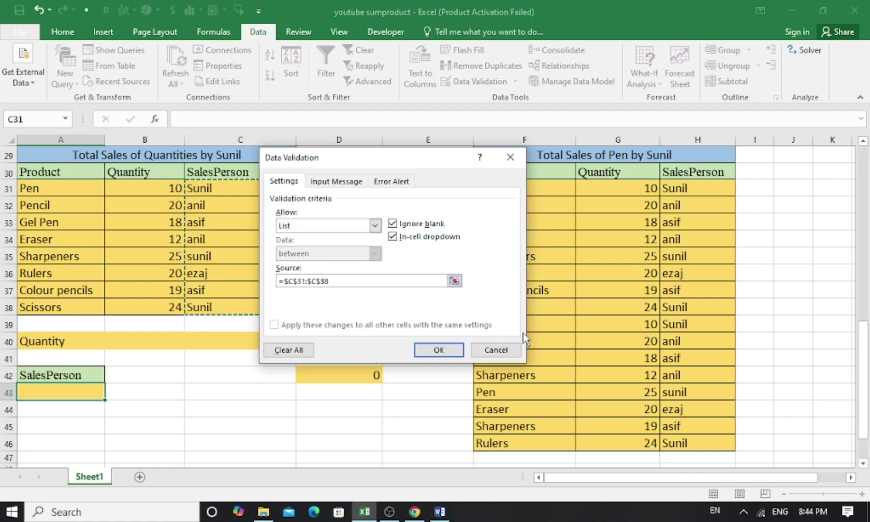
left_click(455, 356)
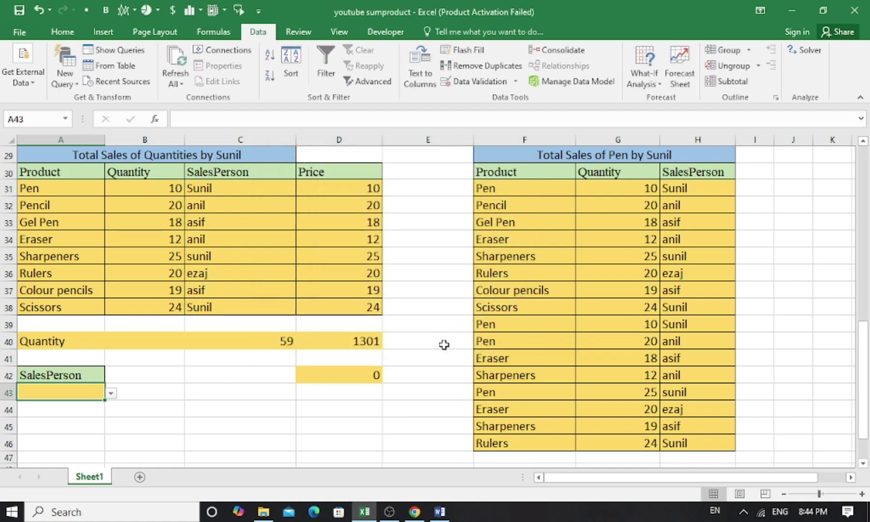
Select the salespersons from C33, C34 and C38 in turn in A43's validation list, leaving the C38 entry chosen.
left_click(111, 394)
left_click(56, 422)
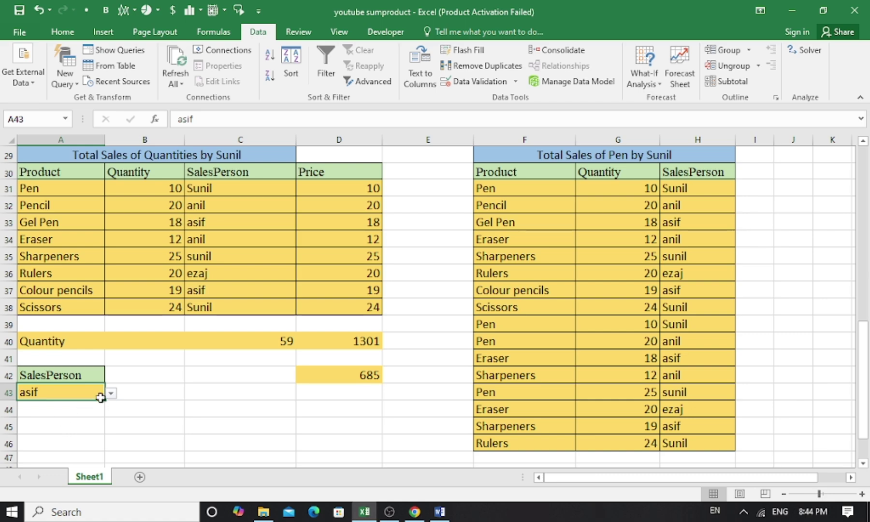
left_click(112, 393)
left_click(55, 430)
left_click(111, 394)
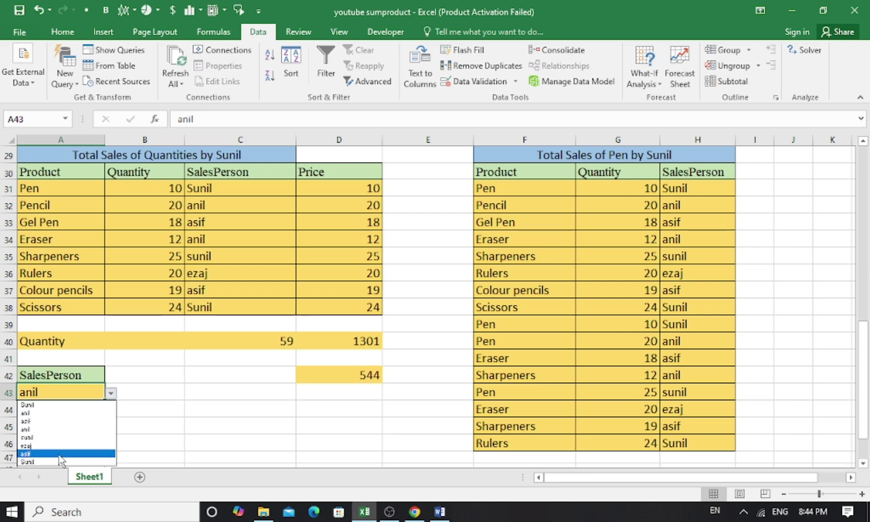
left_click(58, 462)
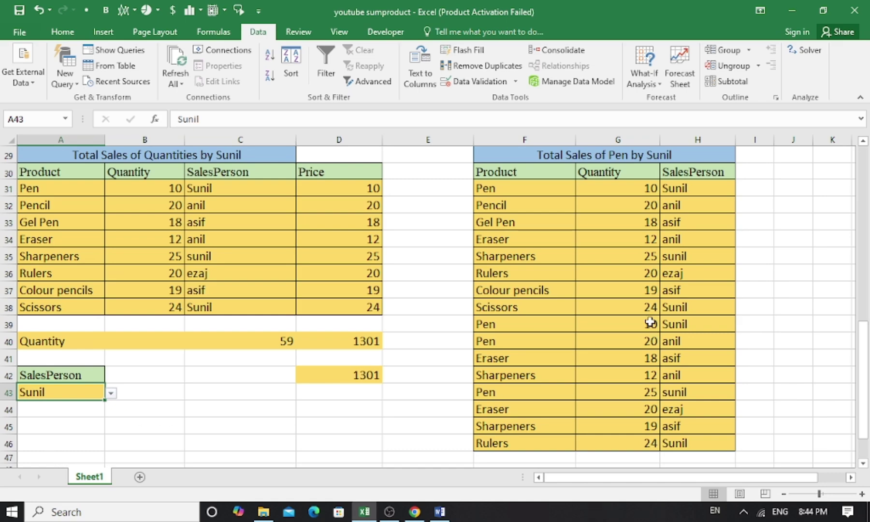
Copy the SalesPerson heading and first entry from H30:H31 to I37 and widen column I to fit the heading.
left_click(864, 463)
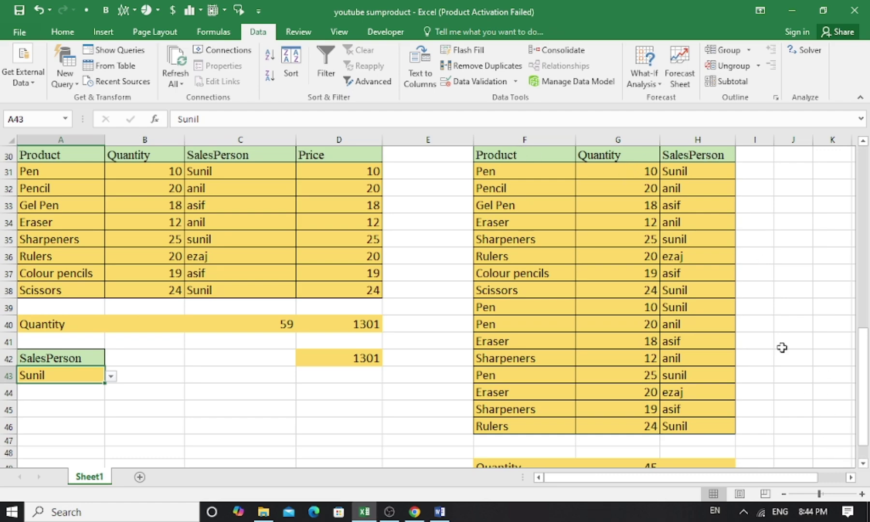
left_click(694, 155)
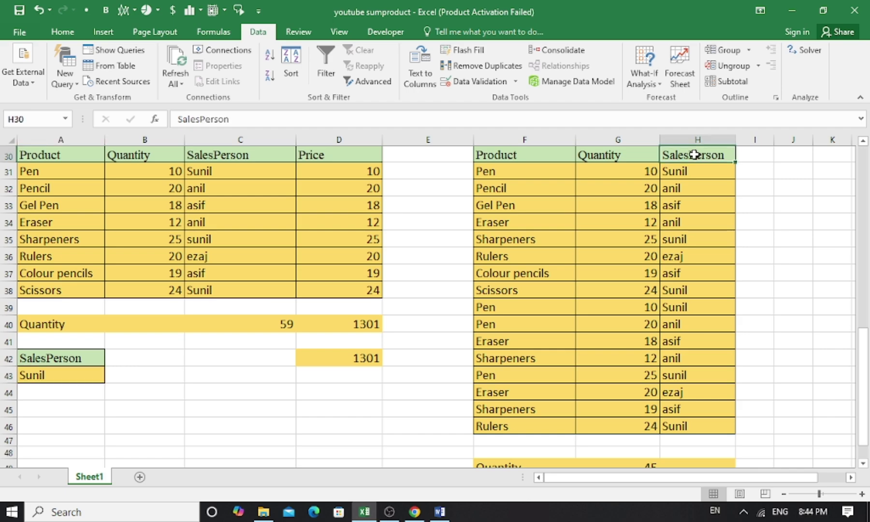
left_click_drag(694, 158, 693, 168)
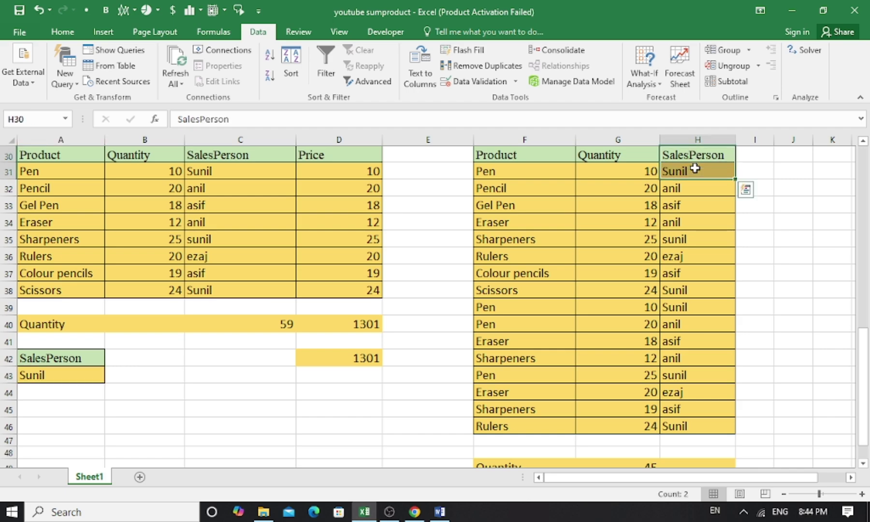
key("ctrl+c")
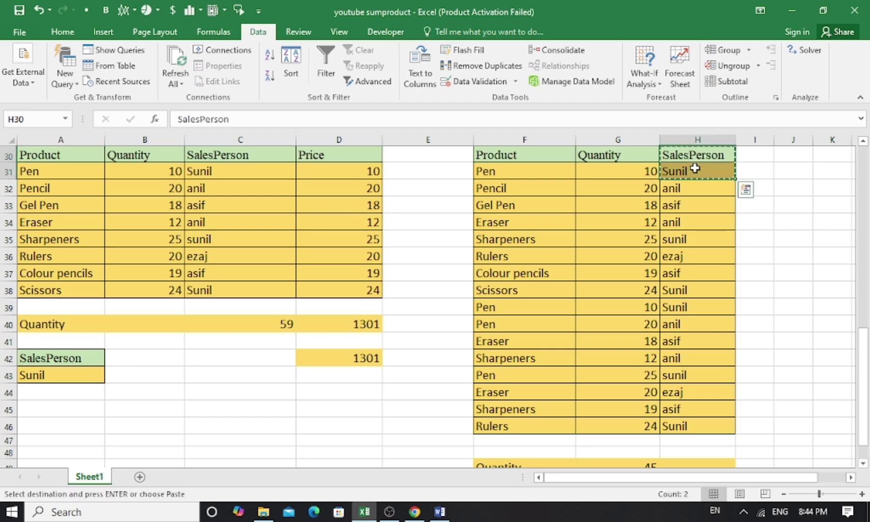
left_click(763, 275)
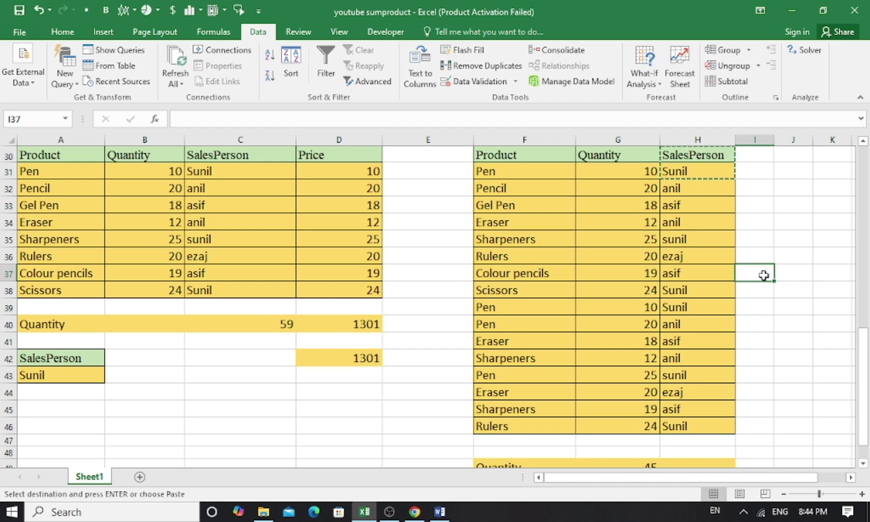
key("ctrl+v")
left_click_drag(774, 140, 805, 139)
Copy the Product heading and Pen entry from F30:F31 to J37 and widen column J to fit the heading.
left_click_drag(544, 154, 540, 171)
key("ctrl+c")
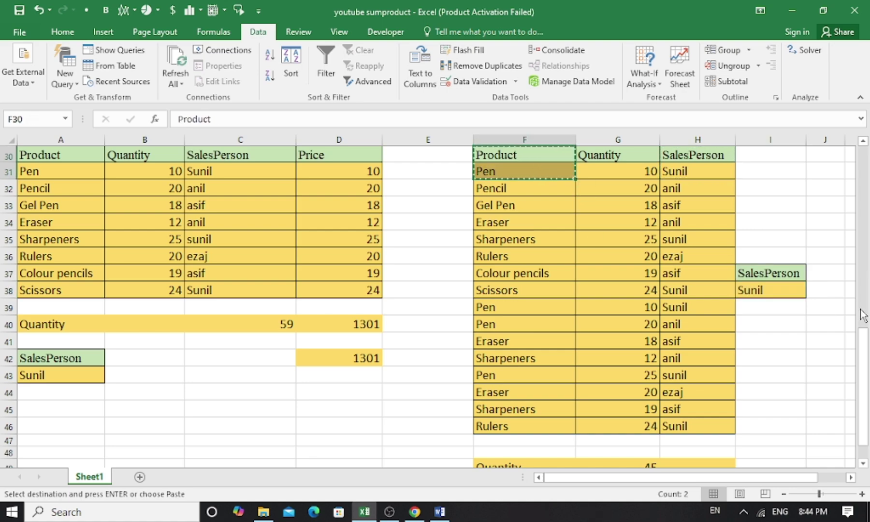
left_click(824, 272)
key("ctrl+v")
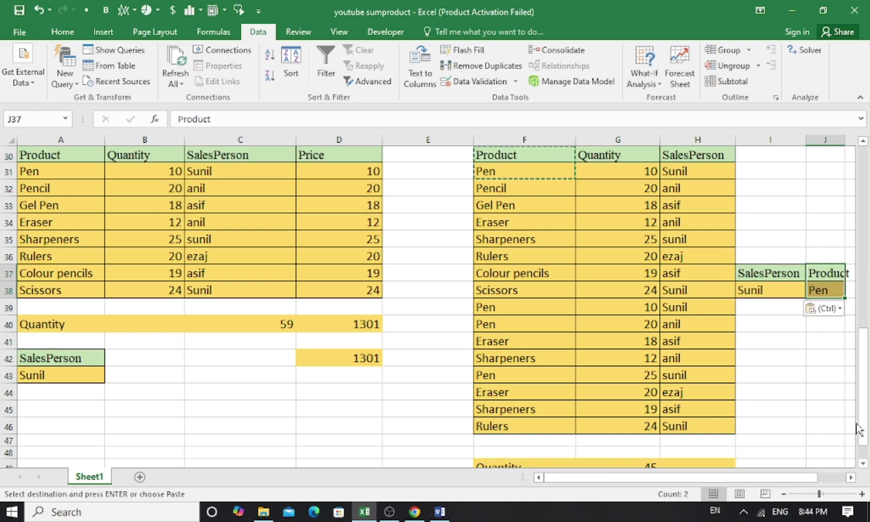
left_click(850, 477)
left_click(850, 477)
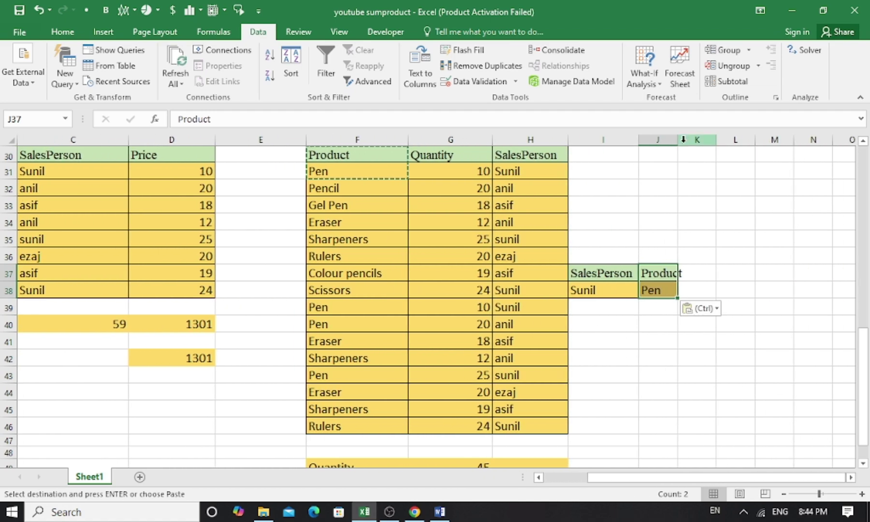
left_click_drag(677, 141, 698, 146)
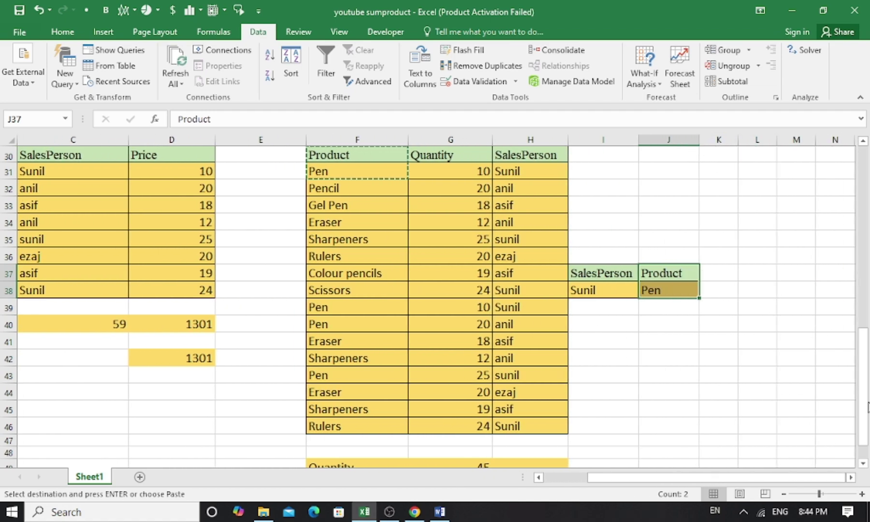
Start a SUMPRODUCT formula in H49 with the salesperson condition (H31:H46=I38) followed by a multiplication sign.
left_click_drag(867, 406, 867, 414)
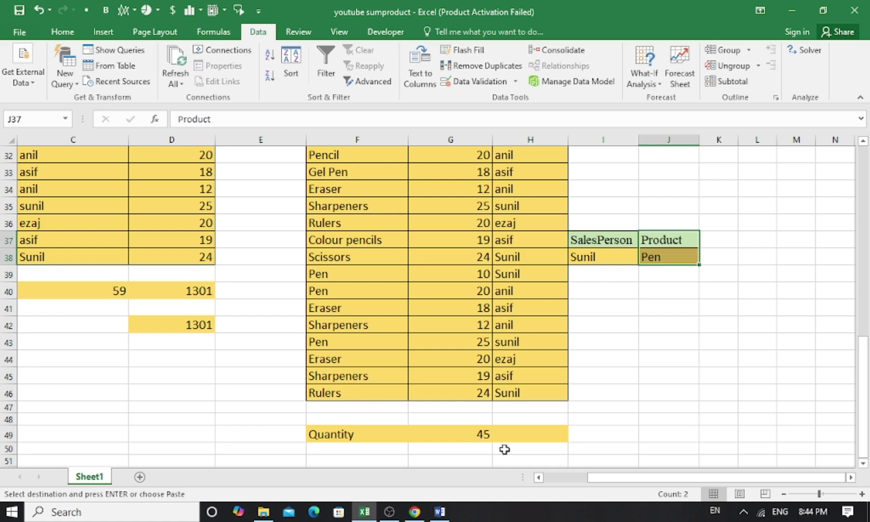
left_click(532, 439)
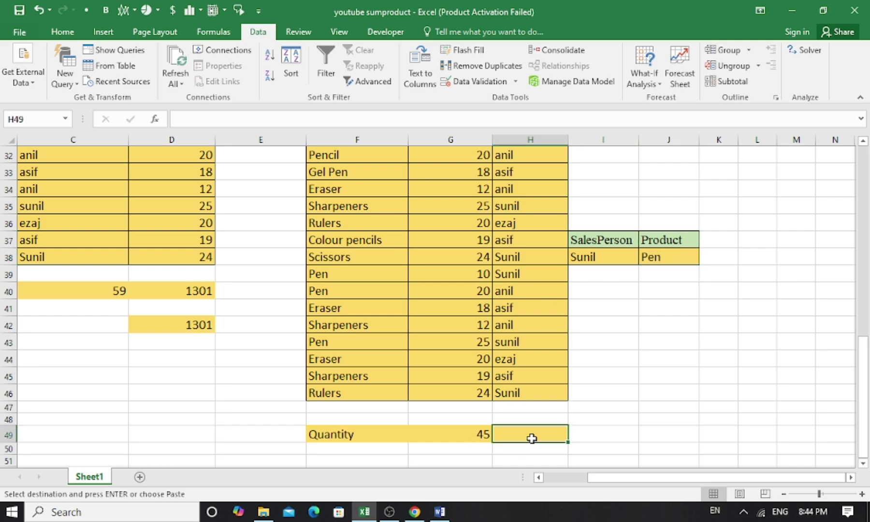
type("=")
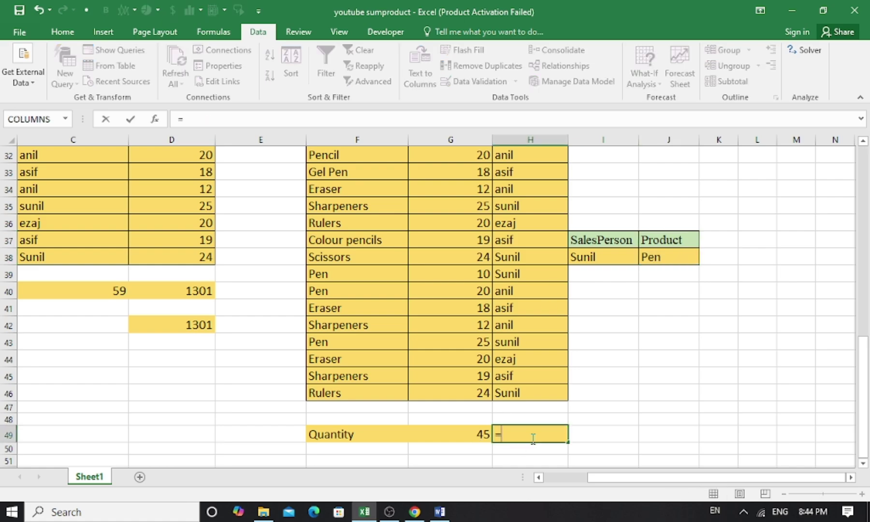
type("sumpro")
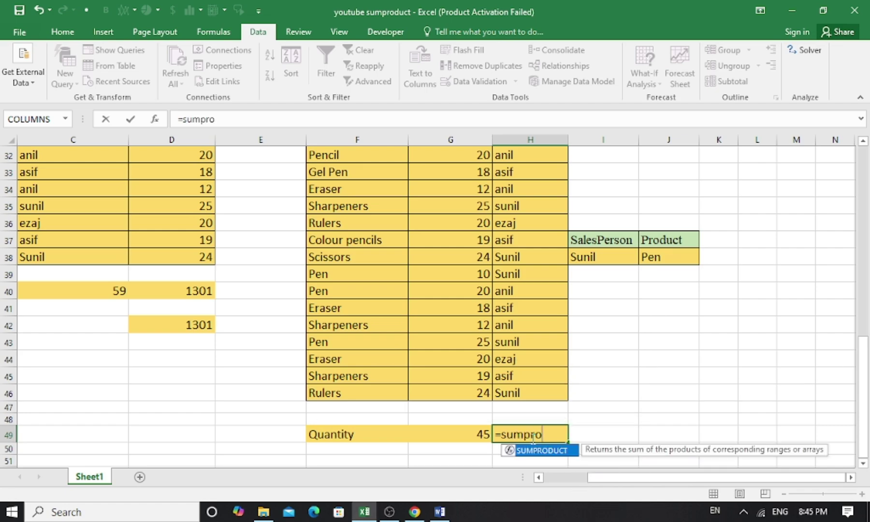
type("duct((")
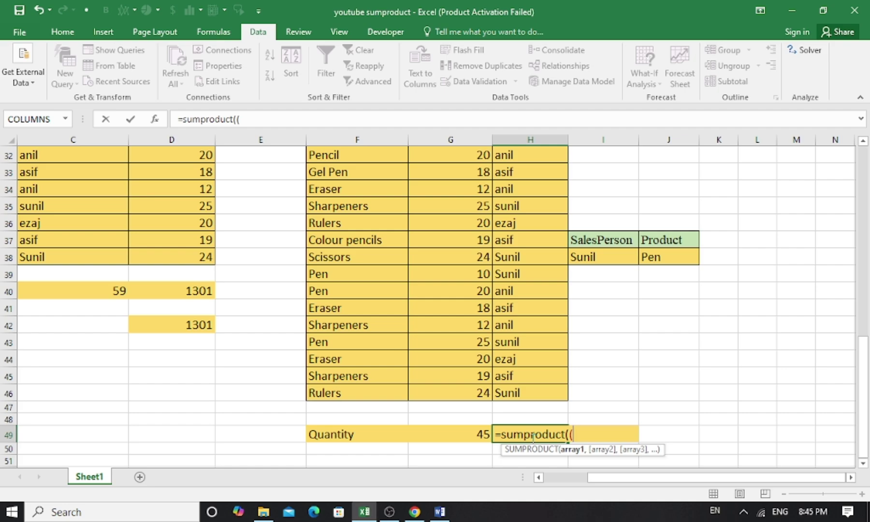
left_click_drag(863, 362, 862, 341)
left_click_drag(534, 212, 522, 391)
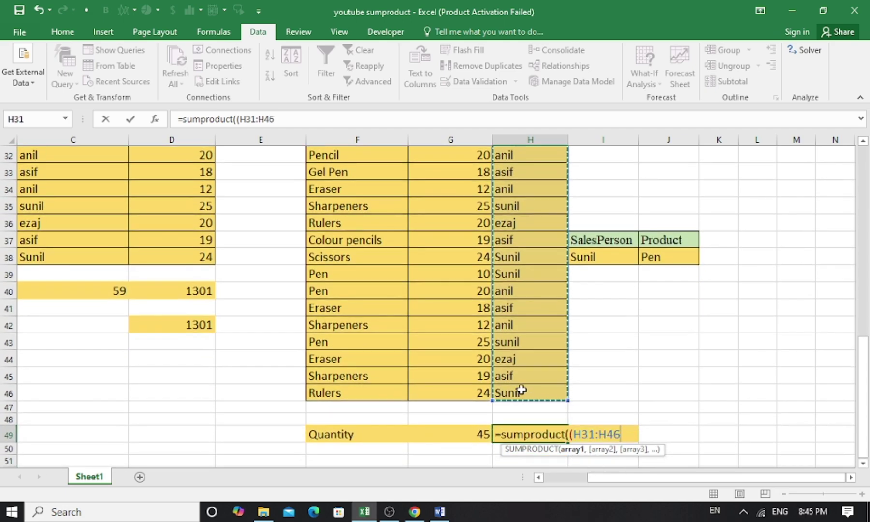
type("=")
left_click(608, 258)
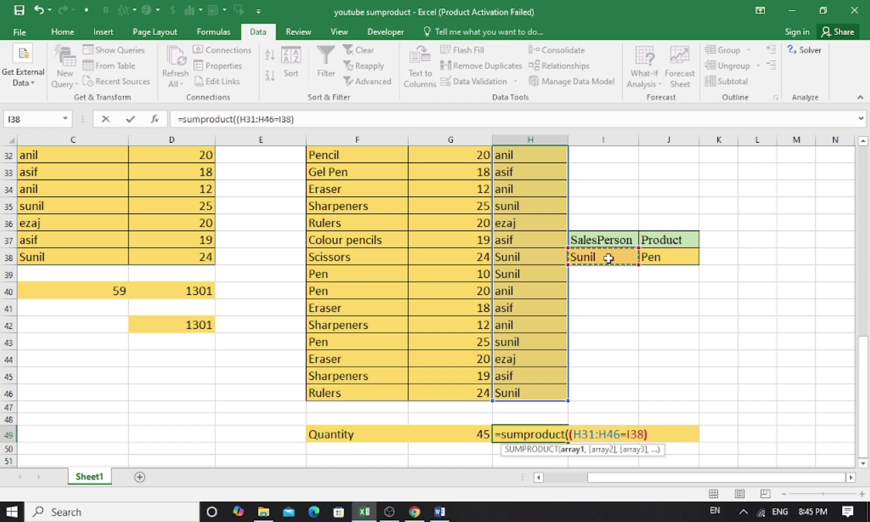
type(")")
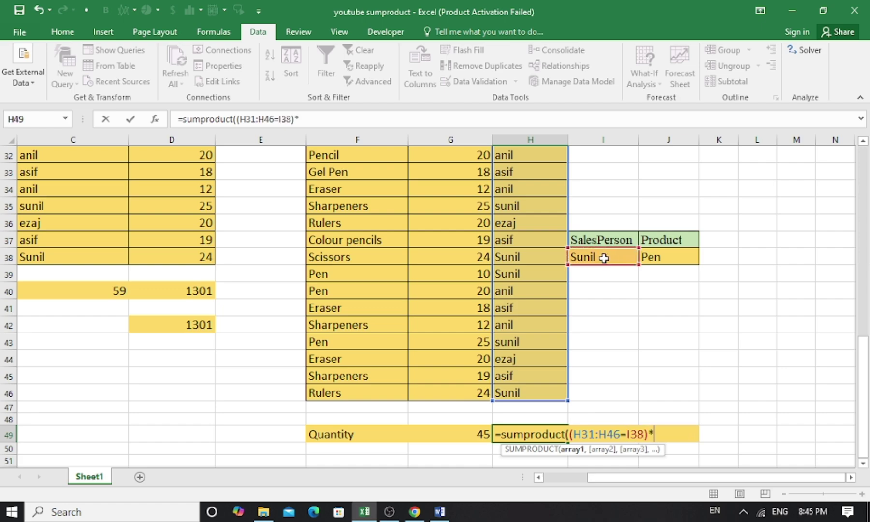
Add the product condition (F31:F46=J38) to the SUMPRODUCT formula in H49.
left_click(863, 141)
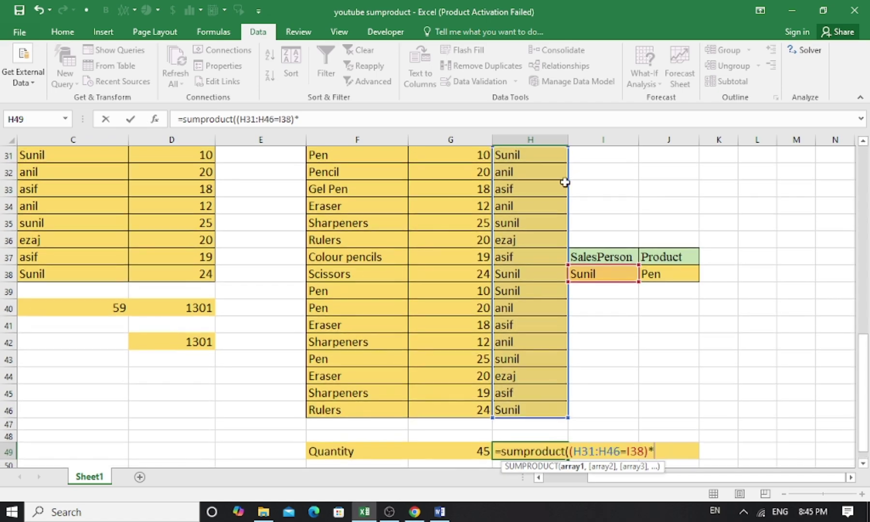
left_click(863, 141)
left_click_drag(363, 175, 343, 426)
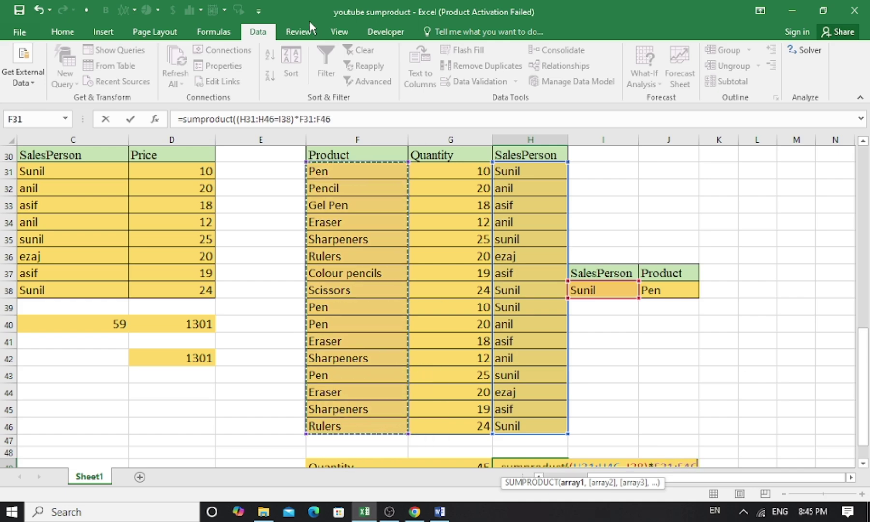
left_click(299, 119)
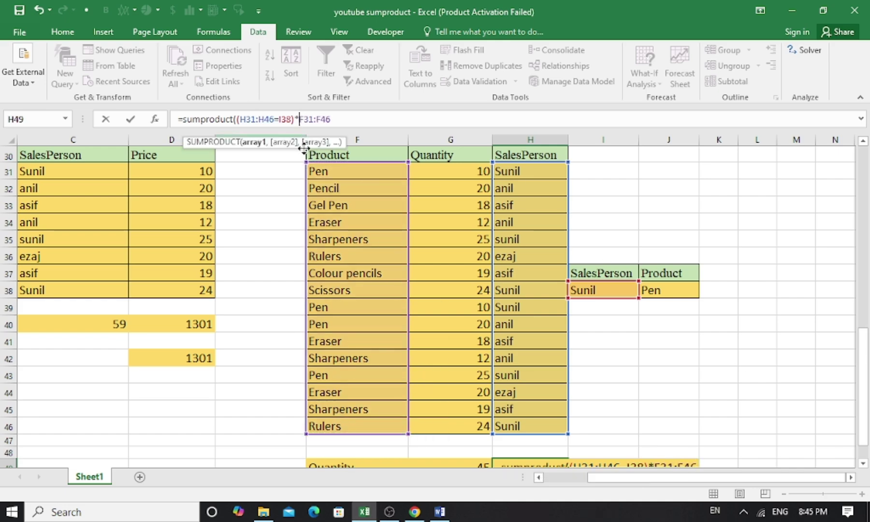
type("(")
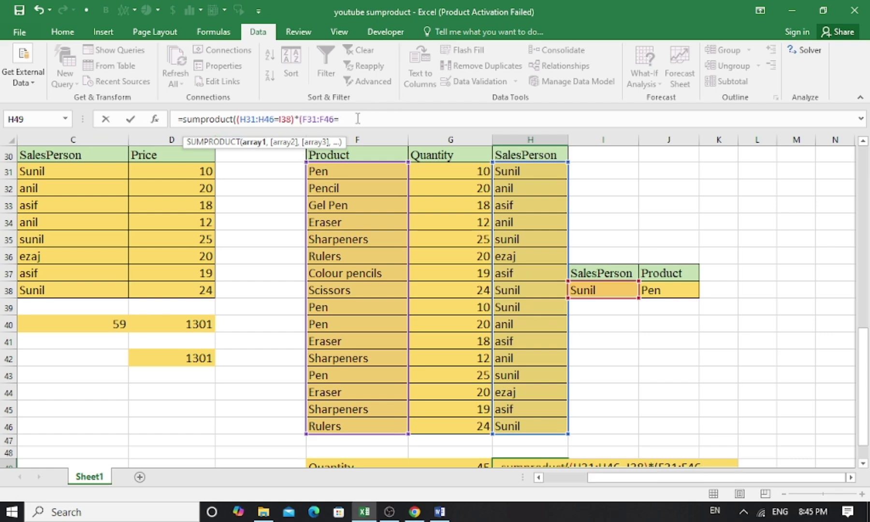
left_click(668, 293)
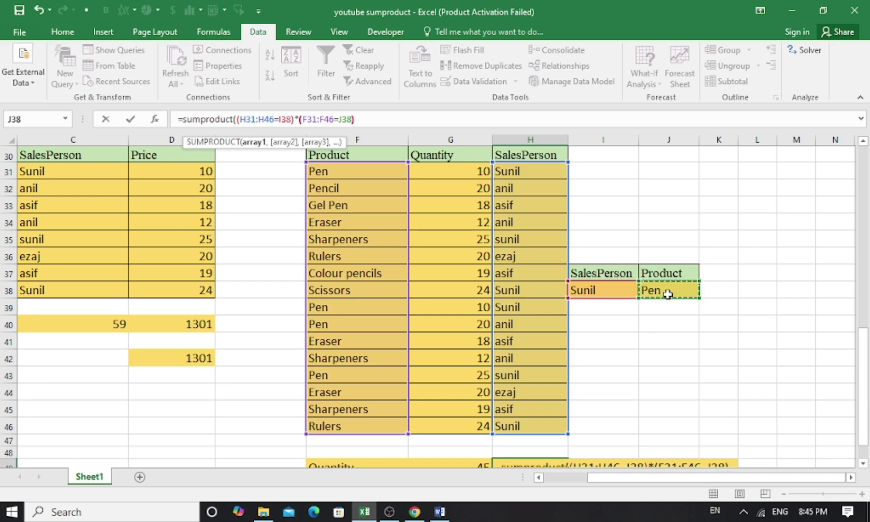
type(")")
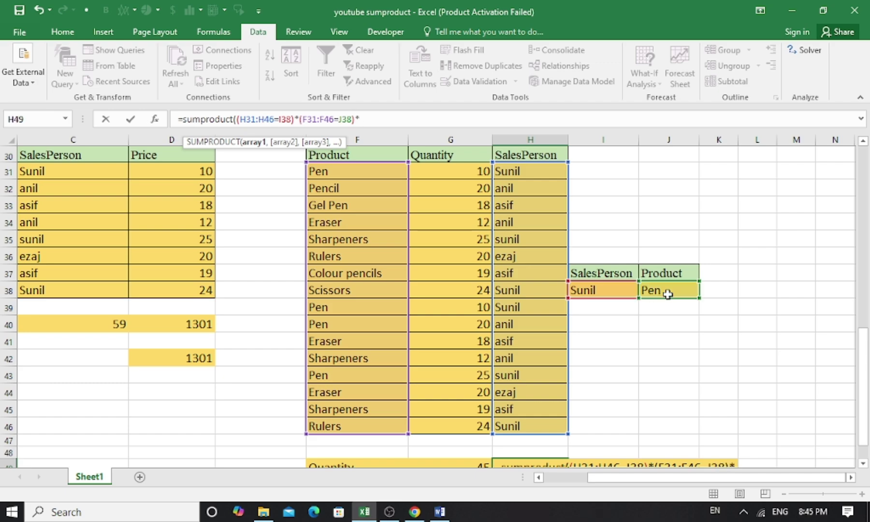
Multiply the conditions by the quantity range G31:G46 and complete the H49 formula.
type("*")
left_click_drag(472, 169, 438, 421)
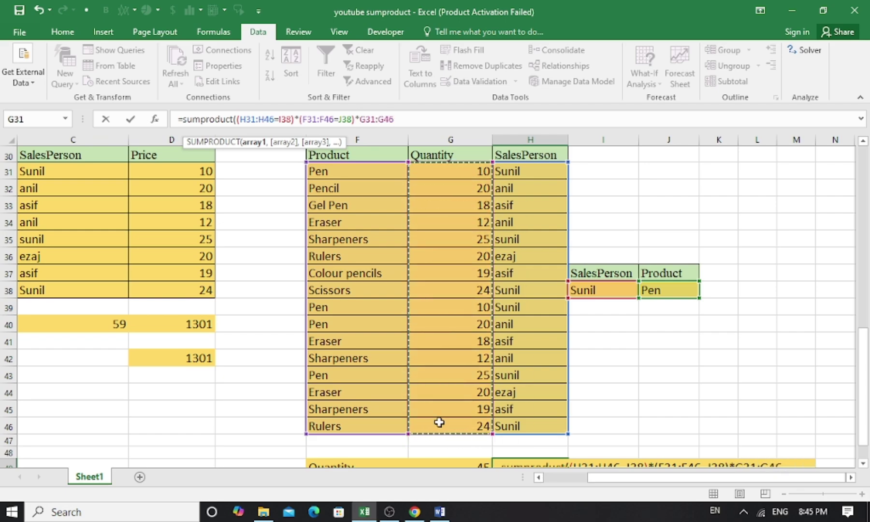
type(")")
key("Return")
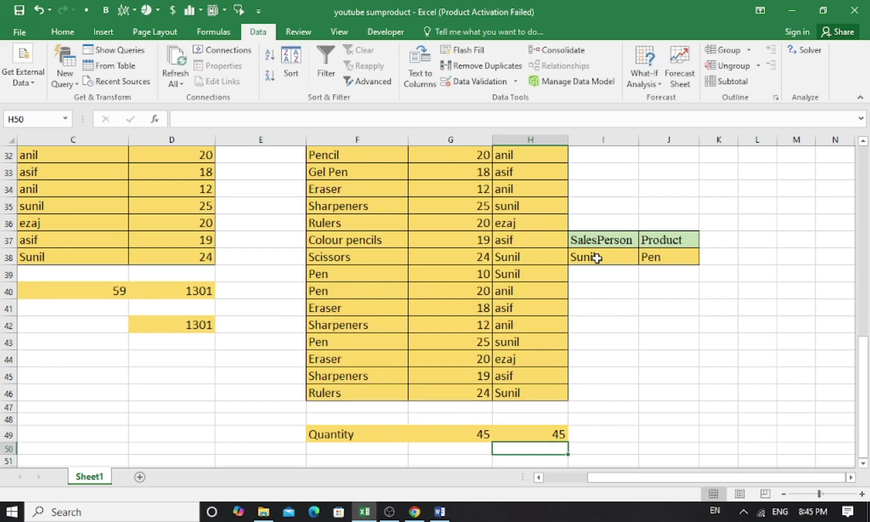
Replace the salesperson criterion in I38 with the salesperson listed in H33.
left_click(598, 258)
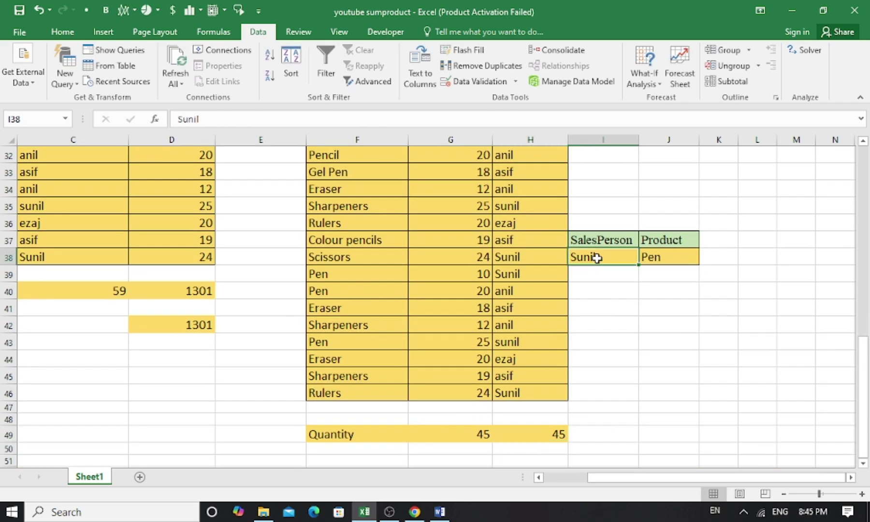
type("asif")
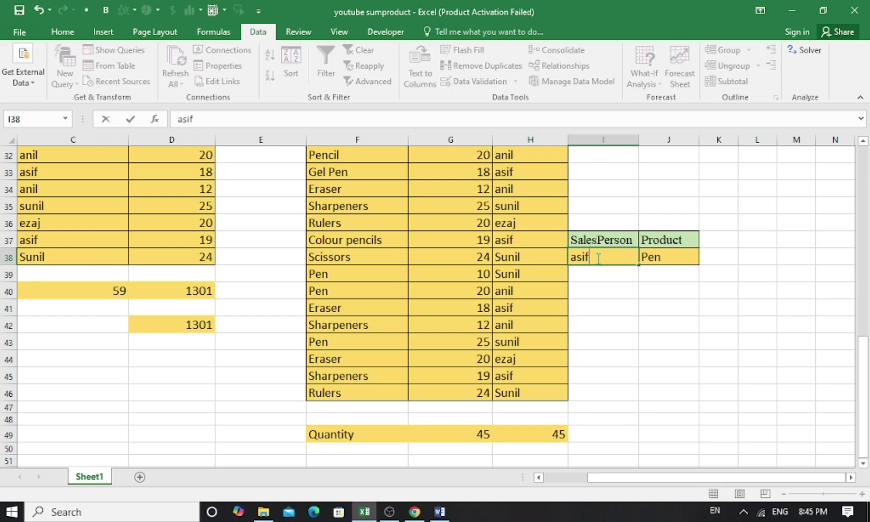
key("Return")
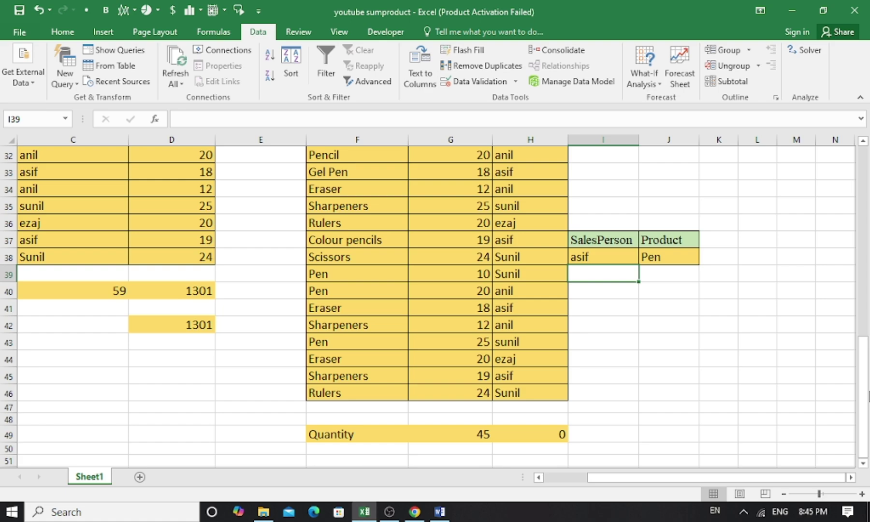
Examine the product and quantity entries in rows 33, 37, 41 and 45 for the salesperson entered in I38.
left_click_drag(868, 396, 868, 373)
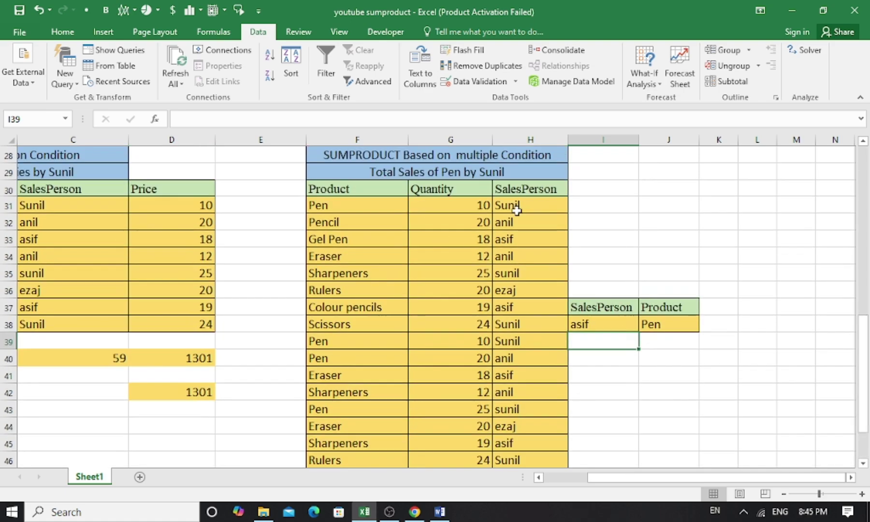
left_click_drag(510, 241, 373, 239)
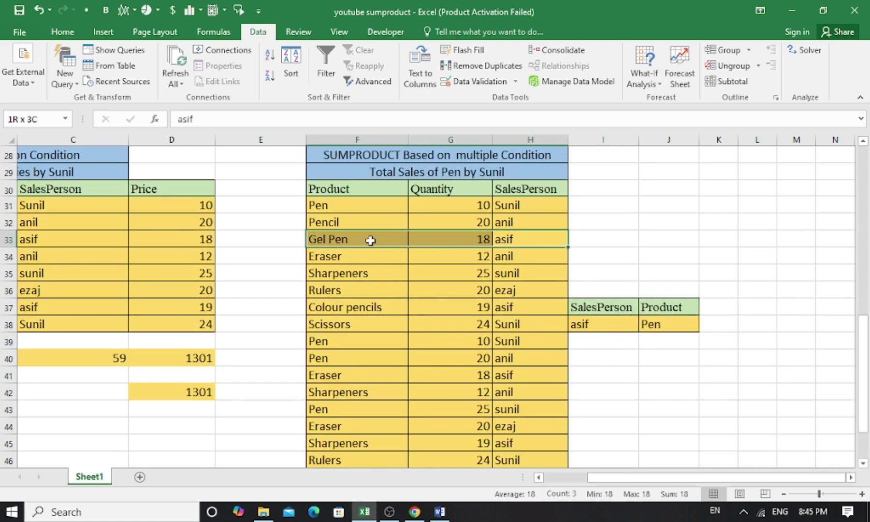
left_click_drag(520, 306, 346, 305)
left_click_drag(530, 378, 367, 375)
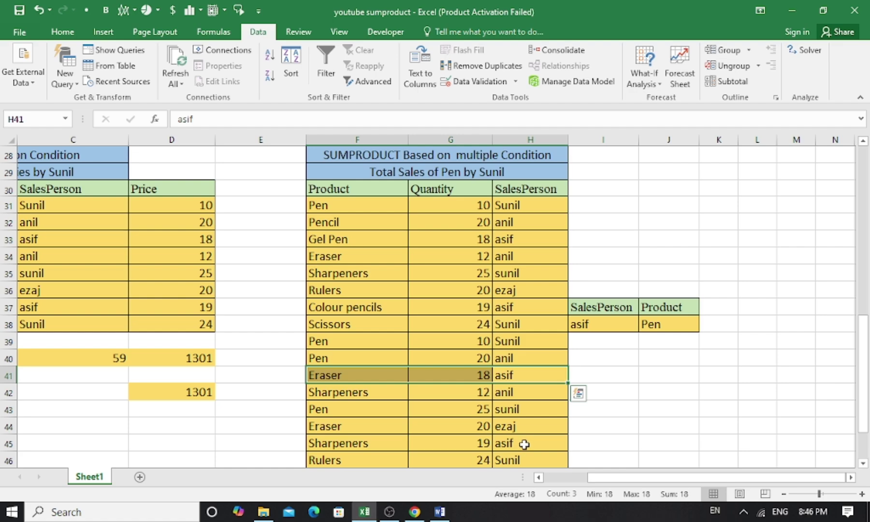
left_click_drag(524, 443, 374, 437)
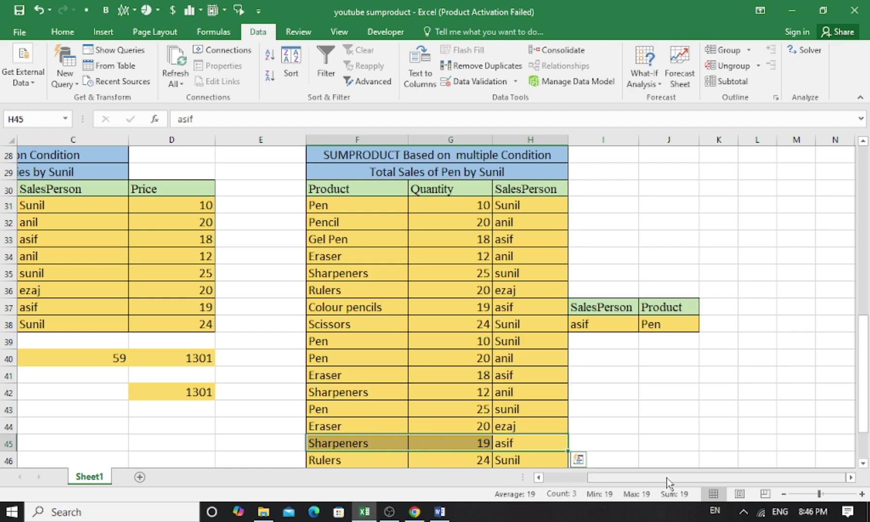
Set the product criterion in J38 to gel pen.
left_click(861, 464)
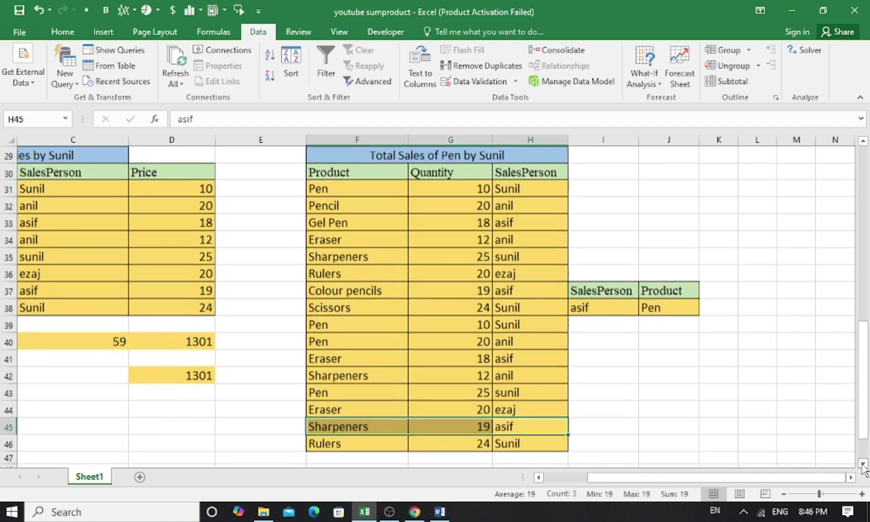
left_click(861, 464)
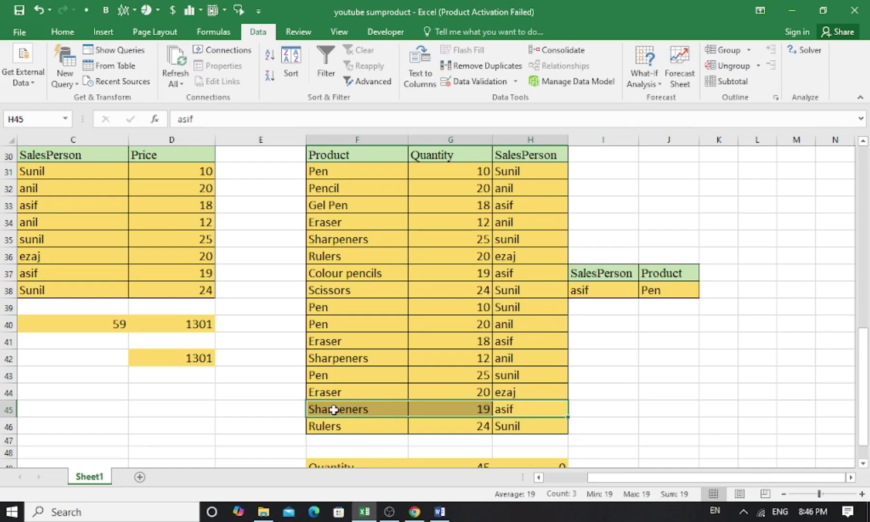
left_click(664, 292)
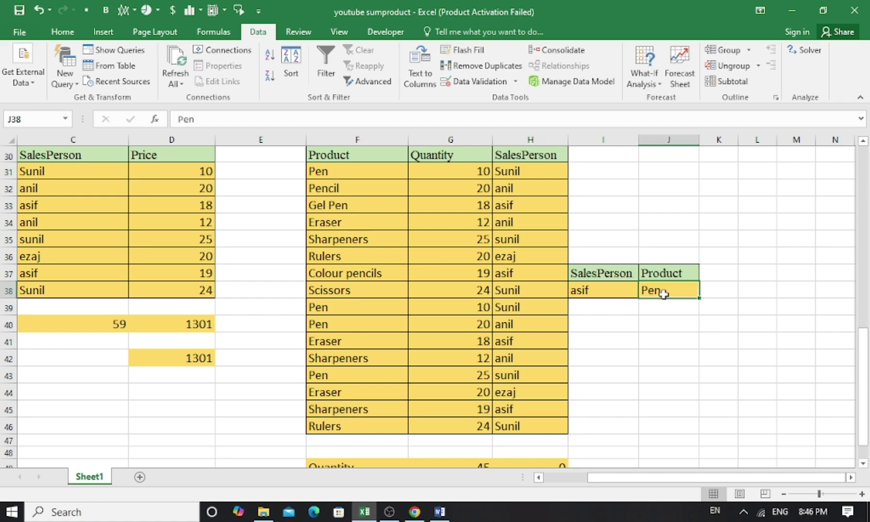
type("gel p")
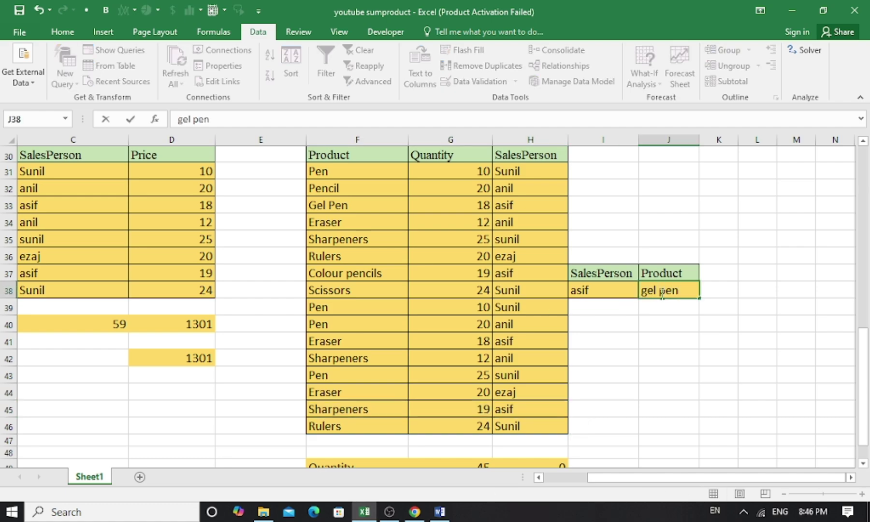
key("Return")
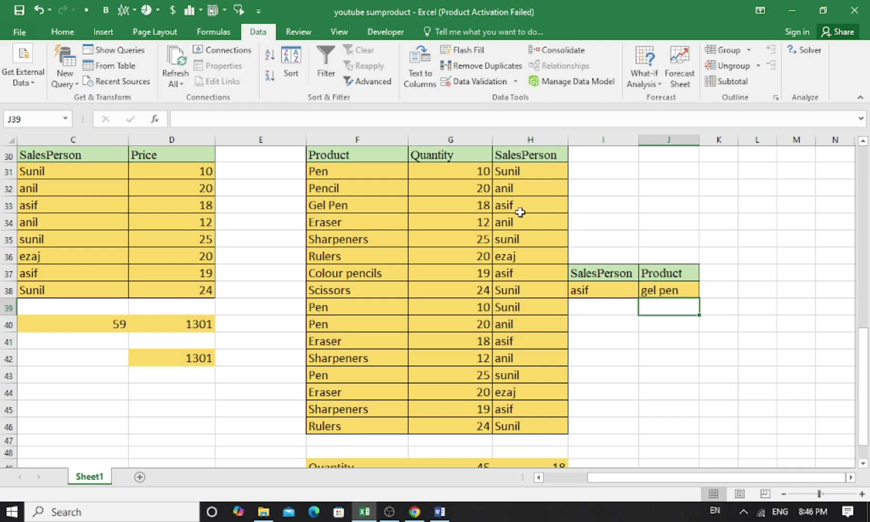
Compare the Gel Pen quantity in row 33 with the SUMPRODUCT result and formula in H49.
left_click_drag(520, 205, 455, 207)
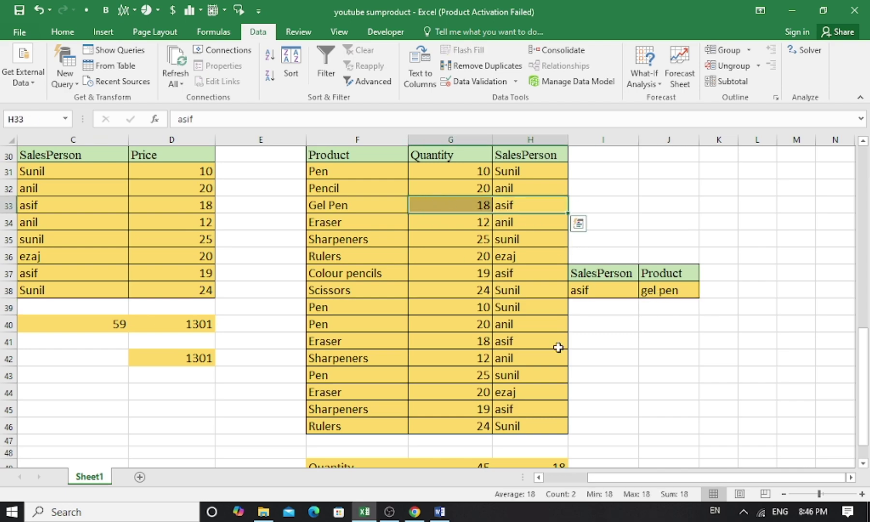
left_click(863, 463)
left_click(862, 463)
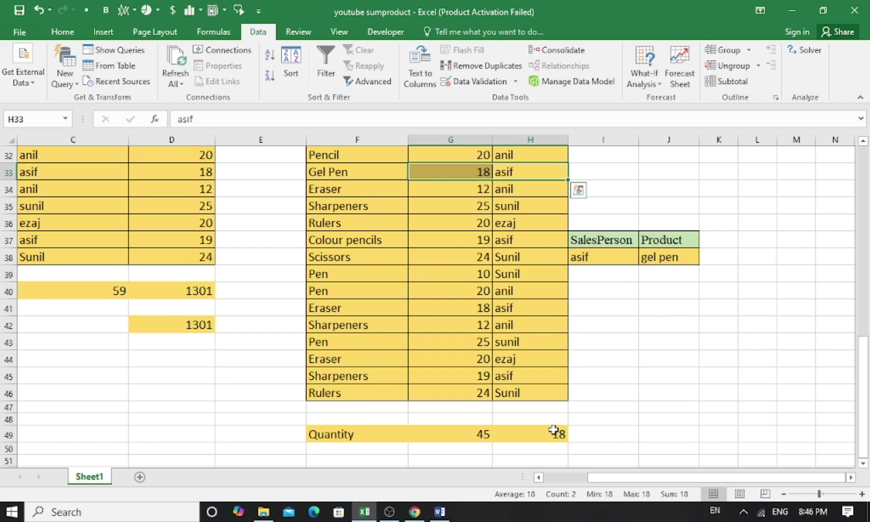
left_click(553, 431)
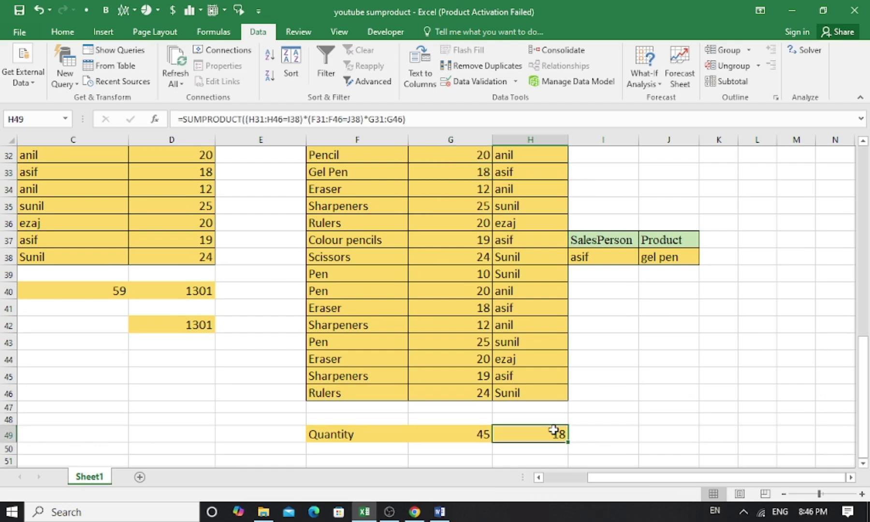
Review the SUMPRODUCT syntax heading in row 2 and the first two examples at the start of the sheet.
left_click_drag(864, 414, 865, 215)
left_click_drag(864, 180, 865, 180)
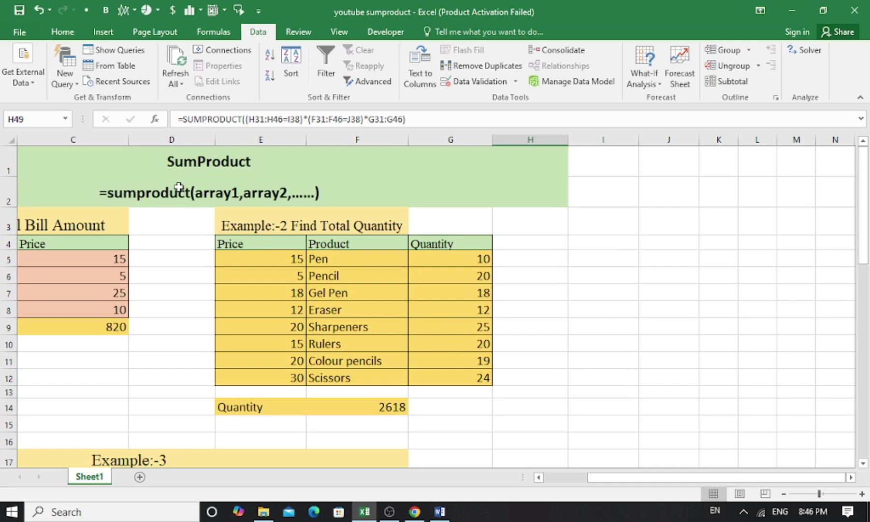
left_click(156, 194)
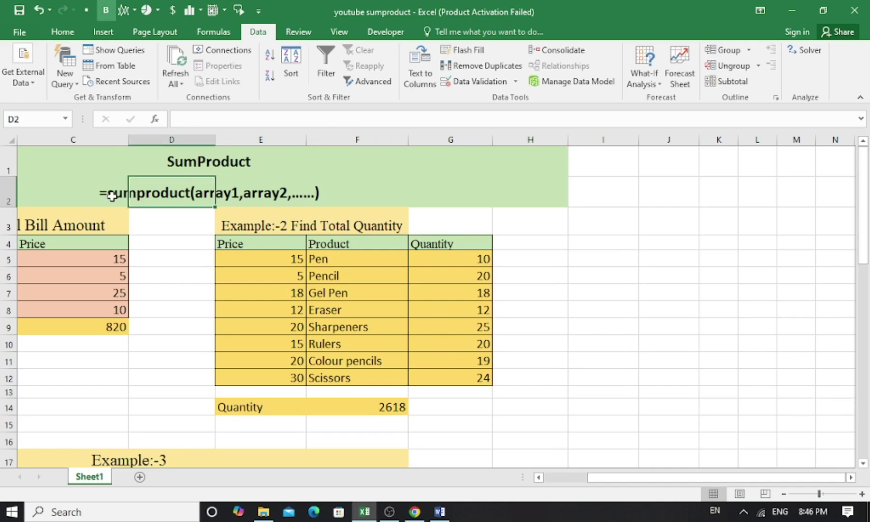
left_click(75, 188)
left_click_drag(84, 193, 522, 198)
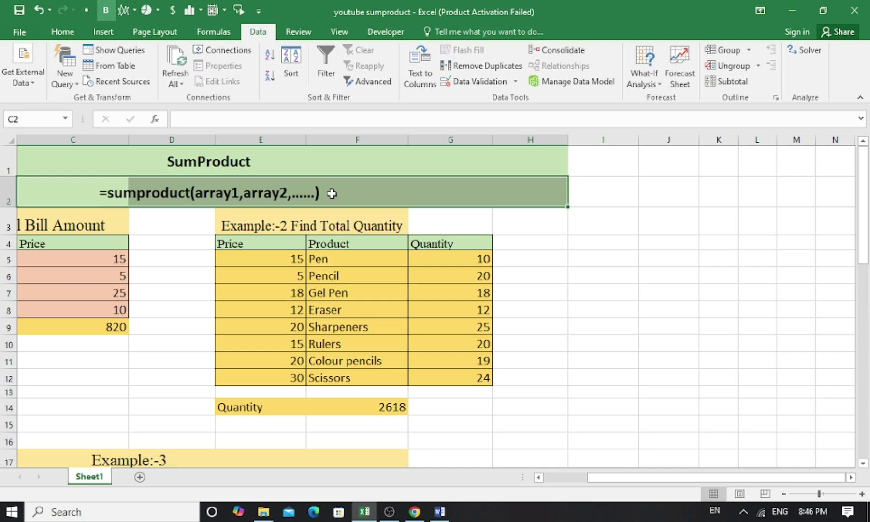
left_click(525, 287)
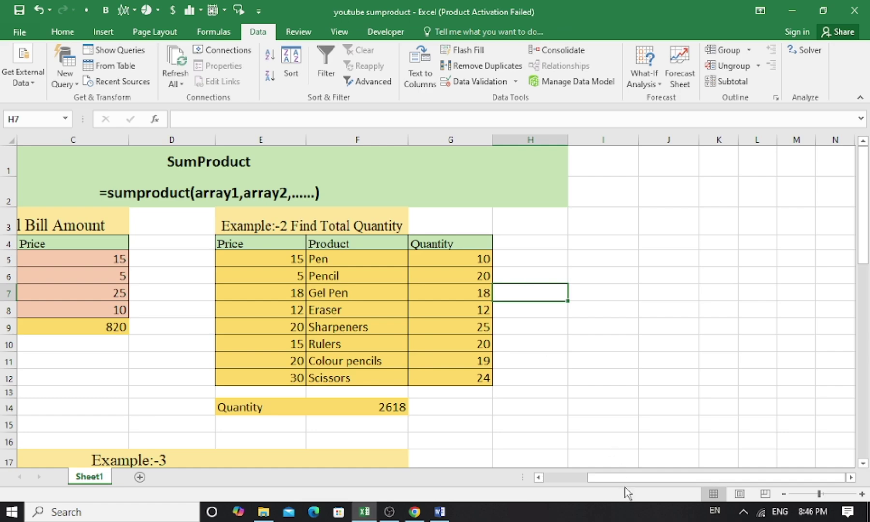
left_click_drag(625, 476, 560, 486)
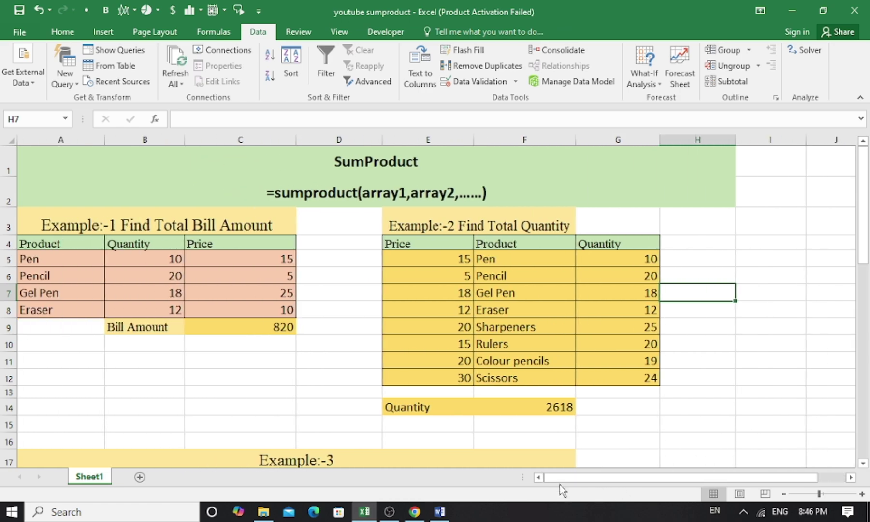